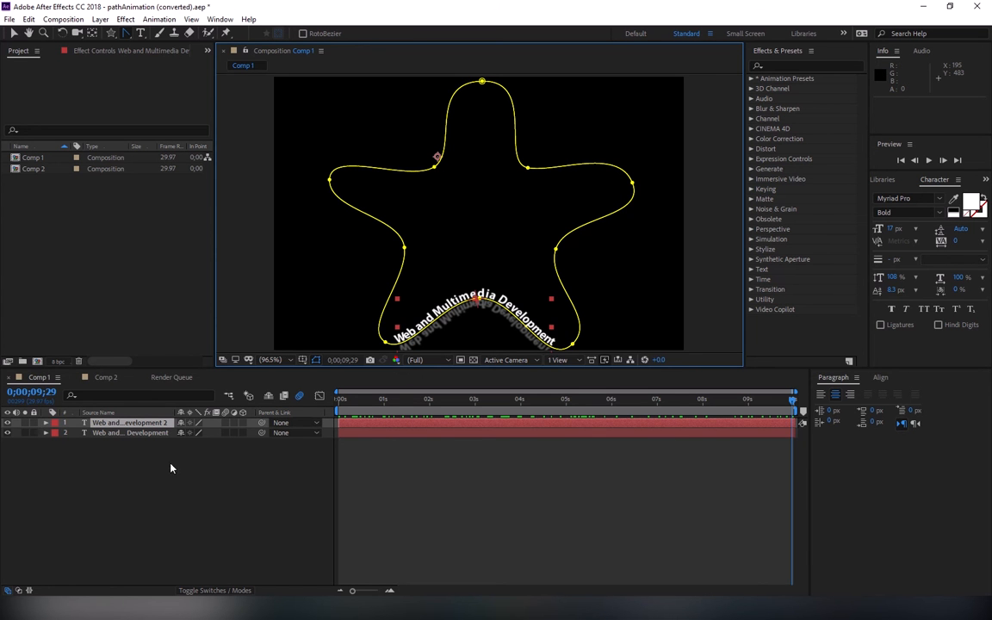
Step: Create a new 1280 × 720 composition at 29.97 fps, 20 seconds long, with a black background
left_click(37, 361)
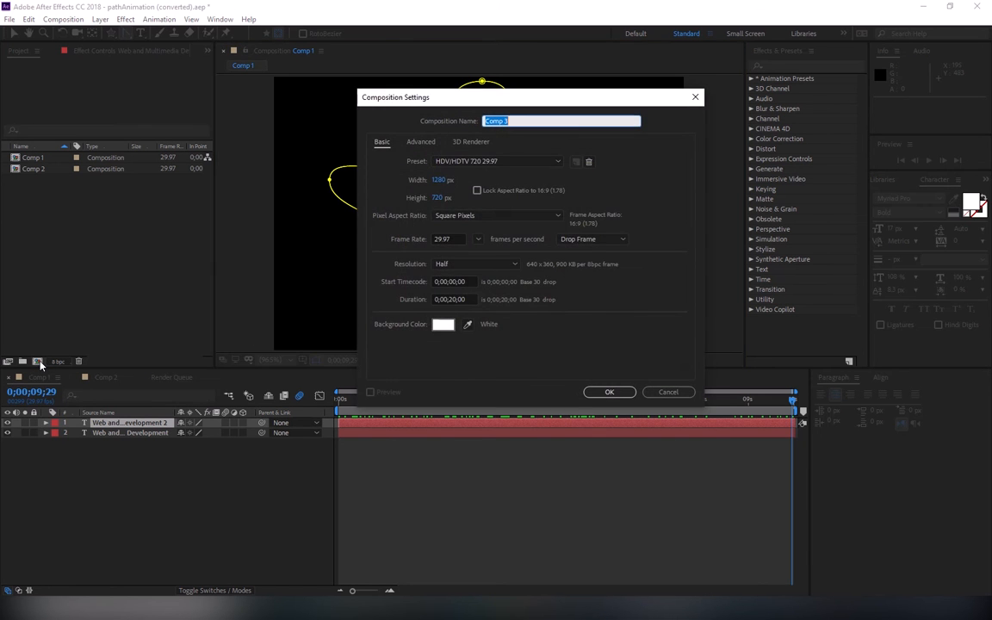
left_click(454, 327)
left_click_drag(572, 422, 688, 509)
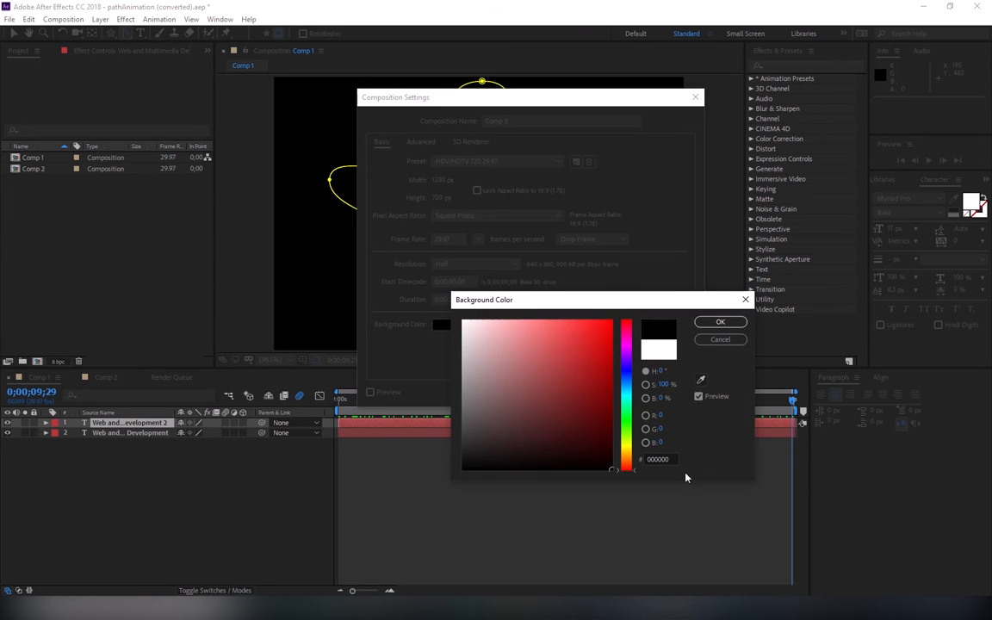
left_click(720, 323)
left_click(620, 392)
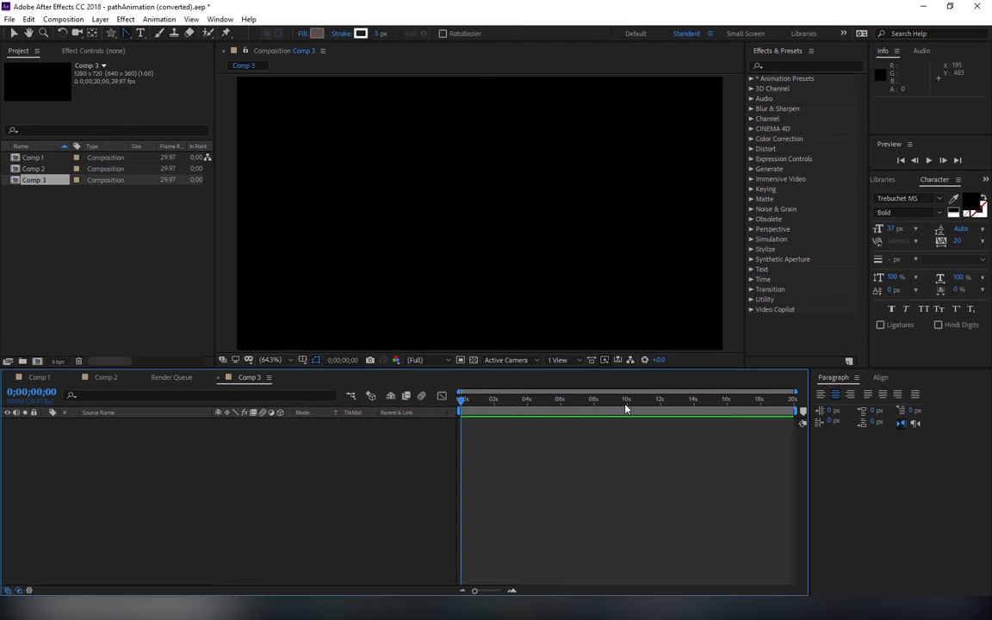
Step: Add a text layer reading "Path" at the centre of Comp 3 and set its fill to white
left_click(294, 361)
left_click(435, 425)
key("ctrl+alt+shift+t")
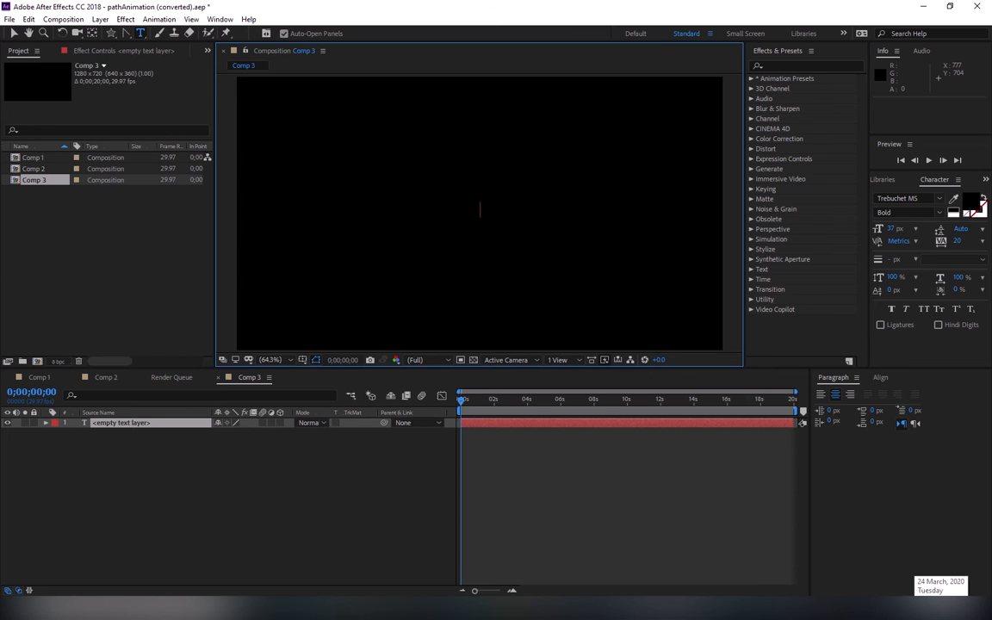
type("Path")
key("ctrl+a")
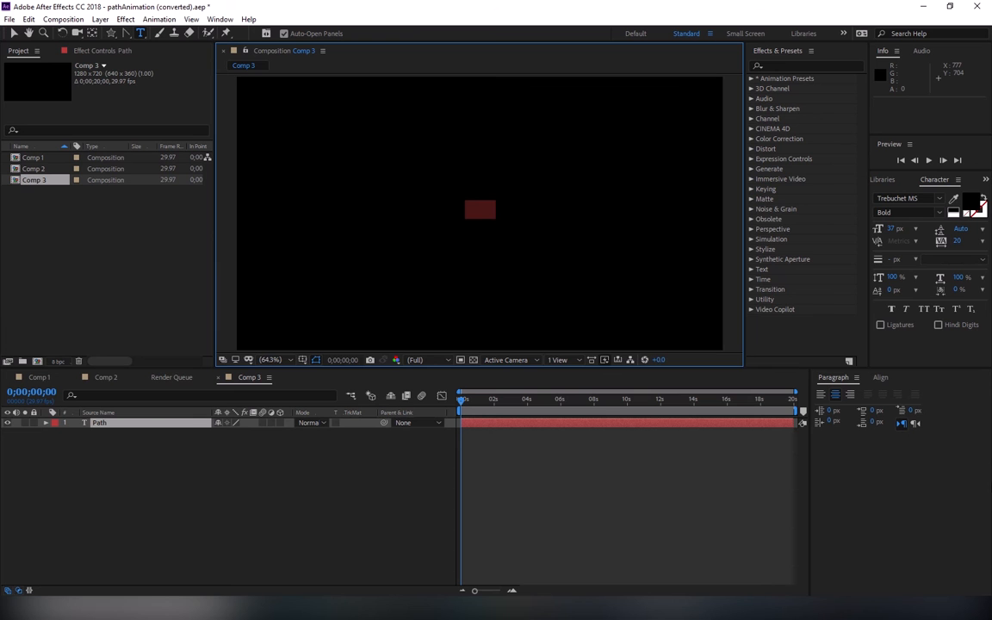
left_click(953, 215)
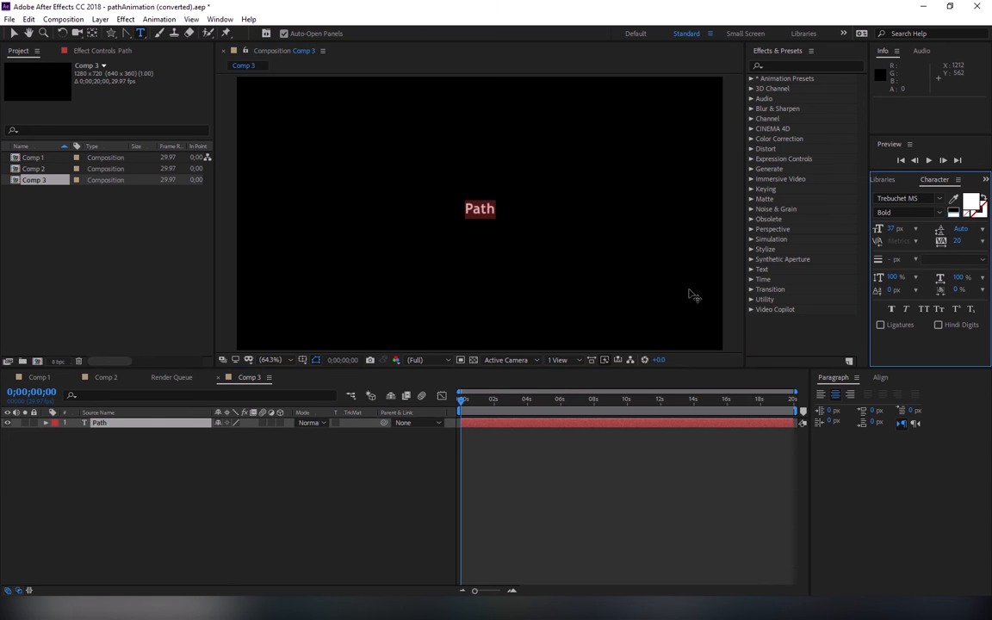
Step: Extend the text so it reads "Path Animation and Reflection"
left_click(514, 211)
type("ANimatio")
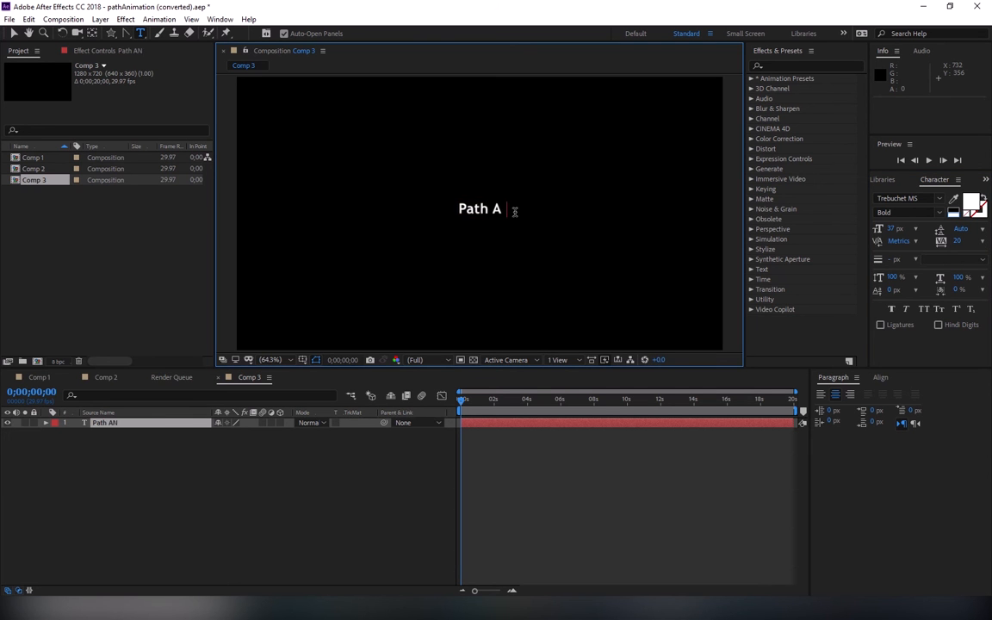
key("BackSpace")
key("BackSpace")
key("BackSpace")
key("BackSpace")
key("BackSpace")
key("BackSpace")
key("BackSpace")
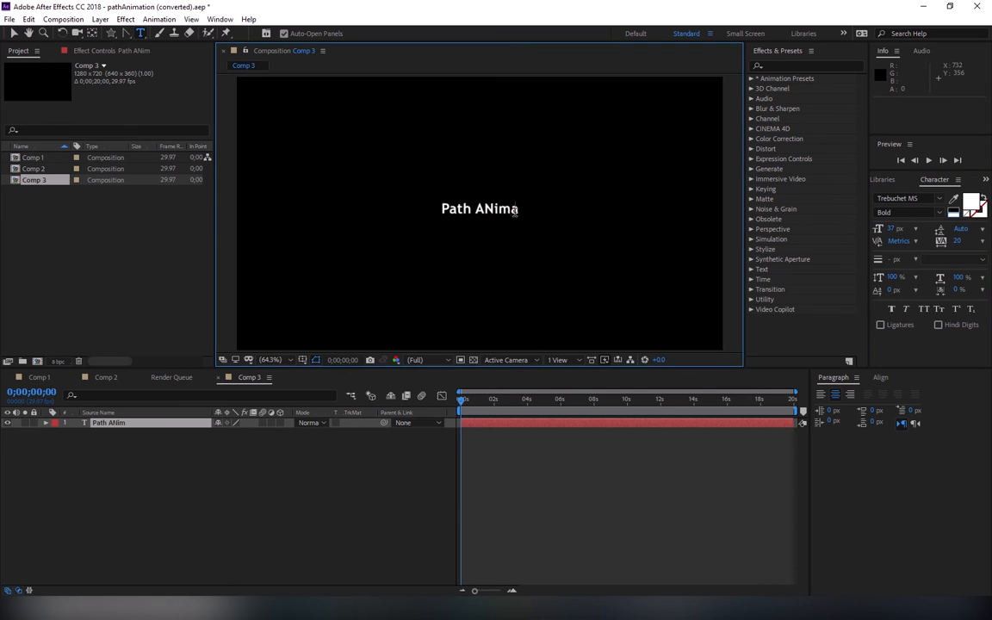
type("nimation and ")
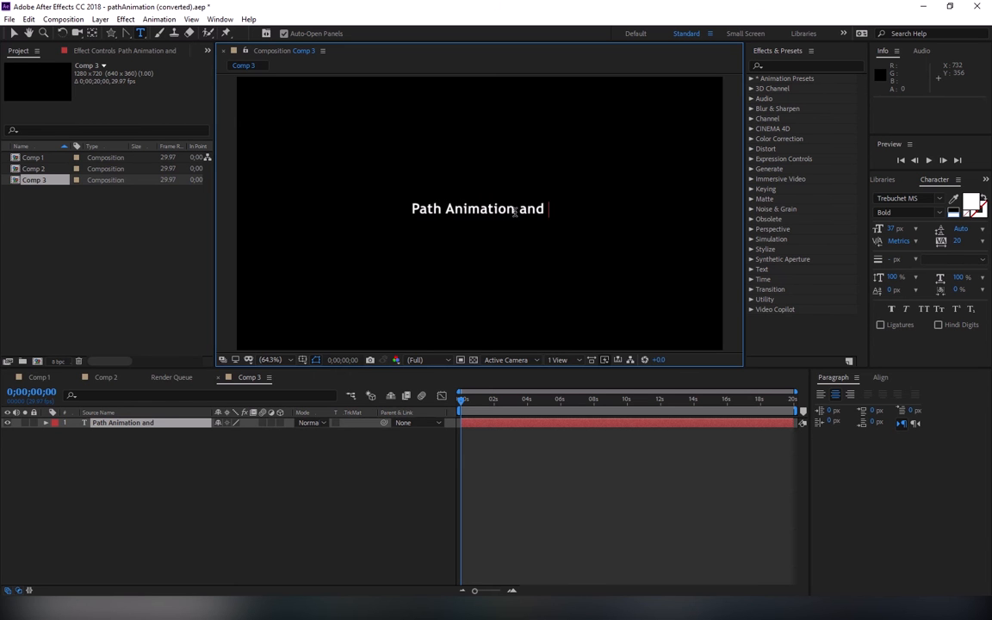
type("Reflection")
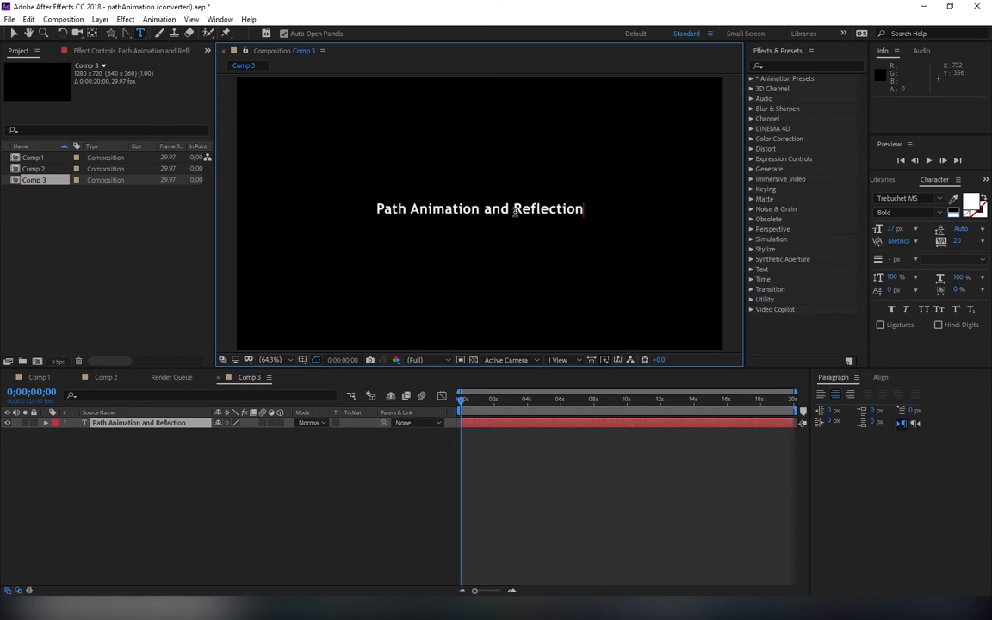
Step: Try to replace the word "and" in the text with "&"
left_click_drag(485, 208, 514, 212)
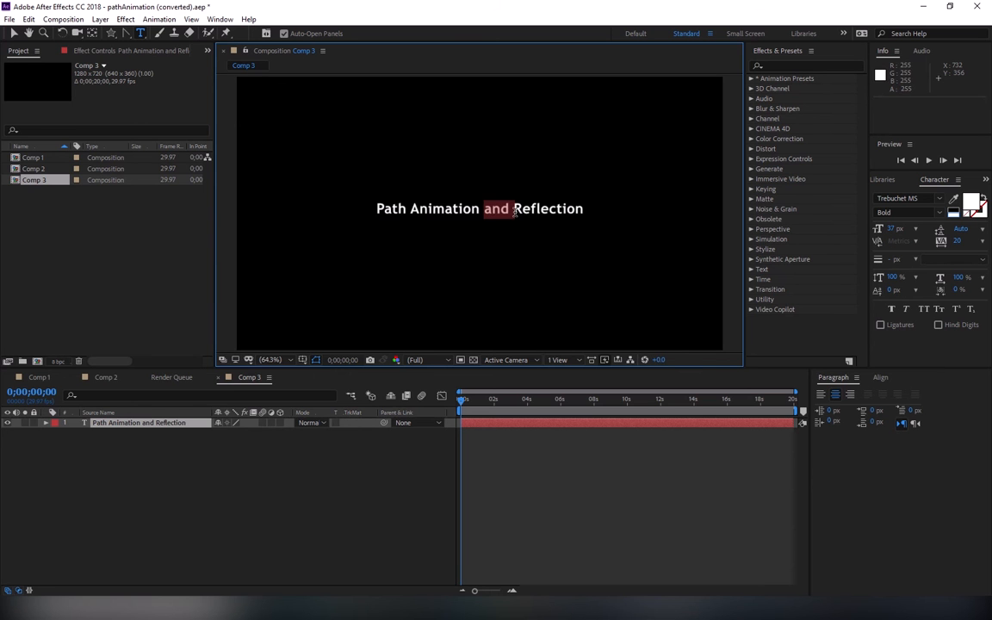
type("&")
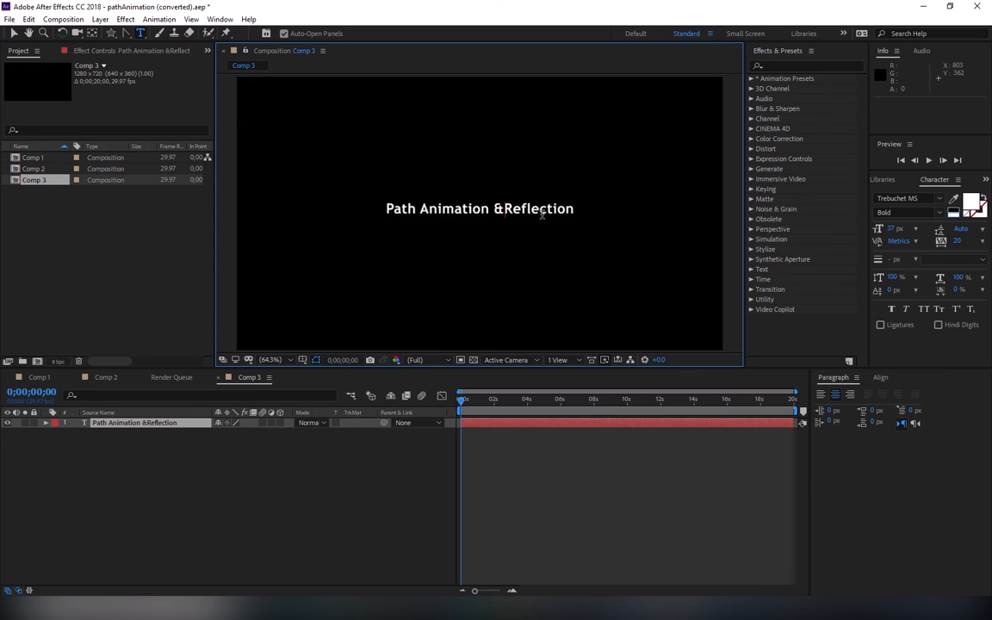
key("ctrl+z")
left_click(541, 213)
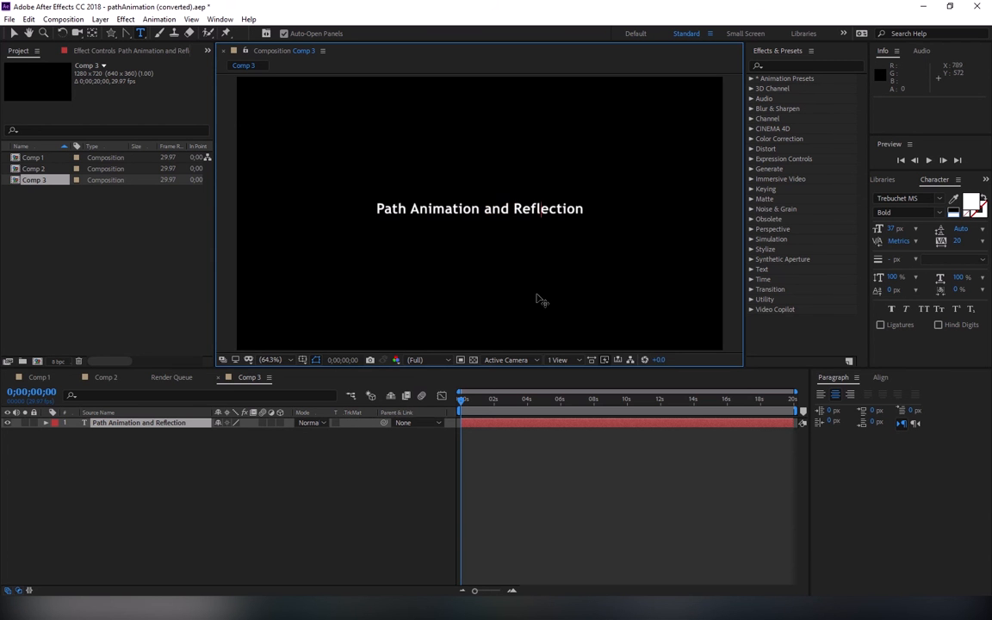
left_click(14, 34)
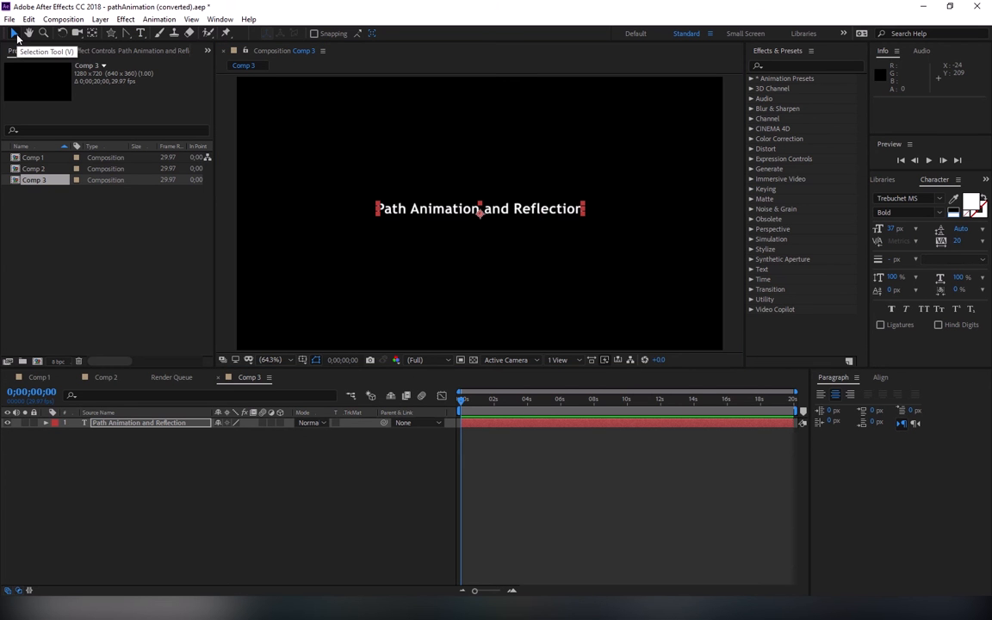
Step: View Comp 2 and Comp 1 as references and return to Comp 3
left_click(44, 171)
double_click(45, 172)
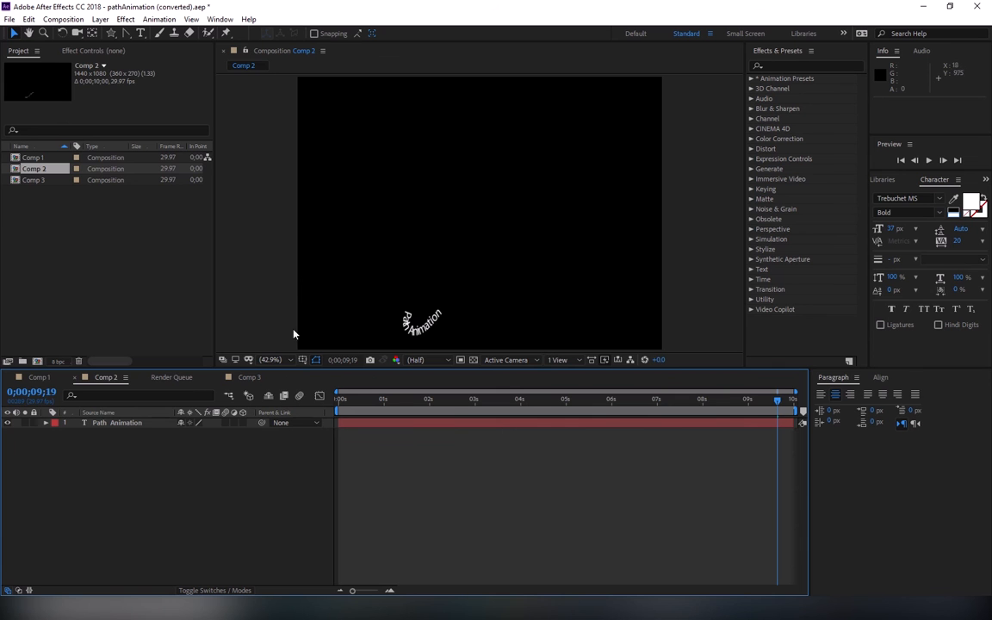
left_click(76, 160)
left_click(53, 162)
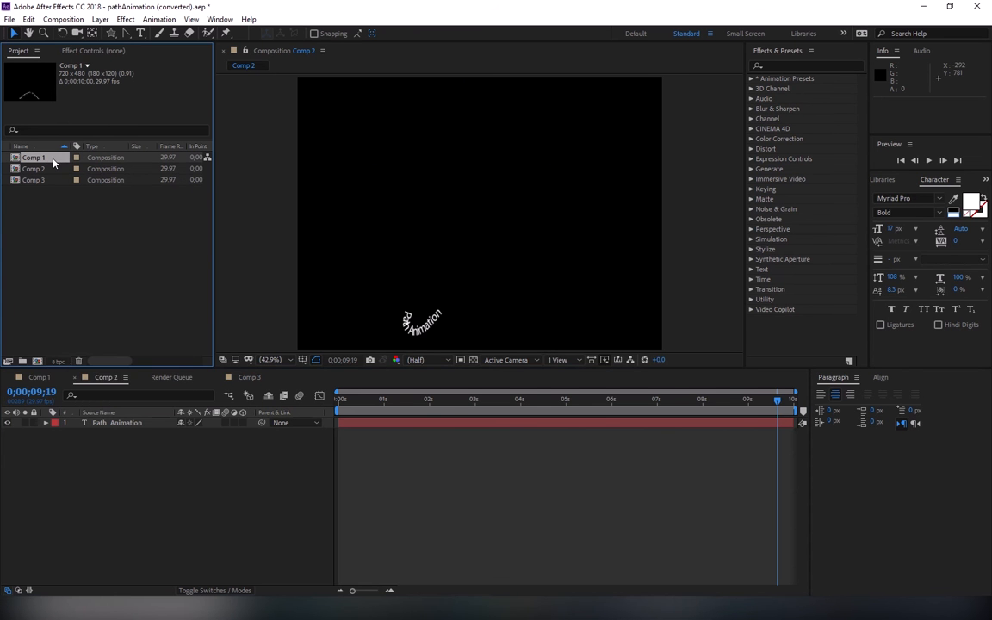
double_click(54, 160)
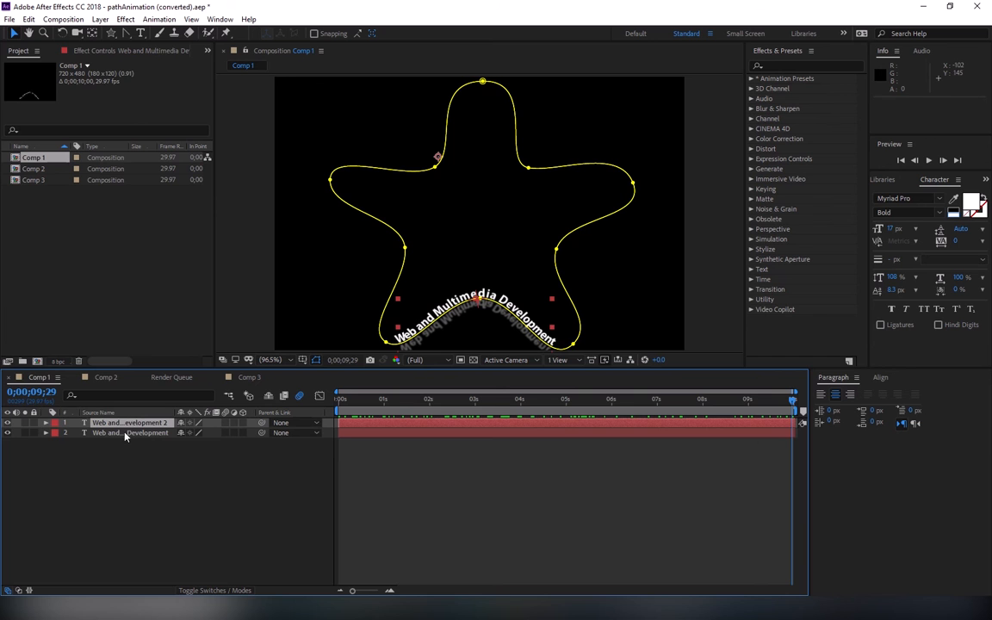
double_click(17, 180)
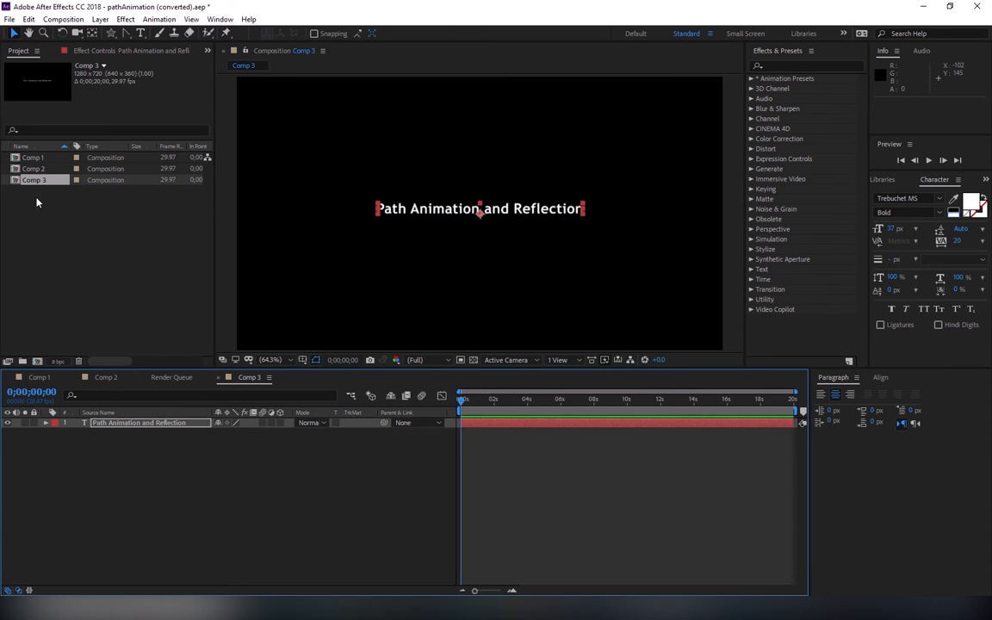
Step: Rename Comp 3 as "PathAnimation+Refletion" and widen the project list's name column
key("Return")
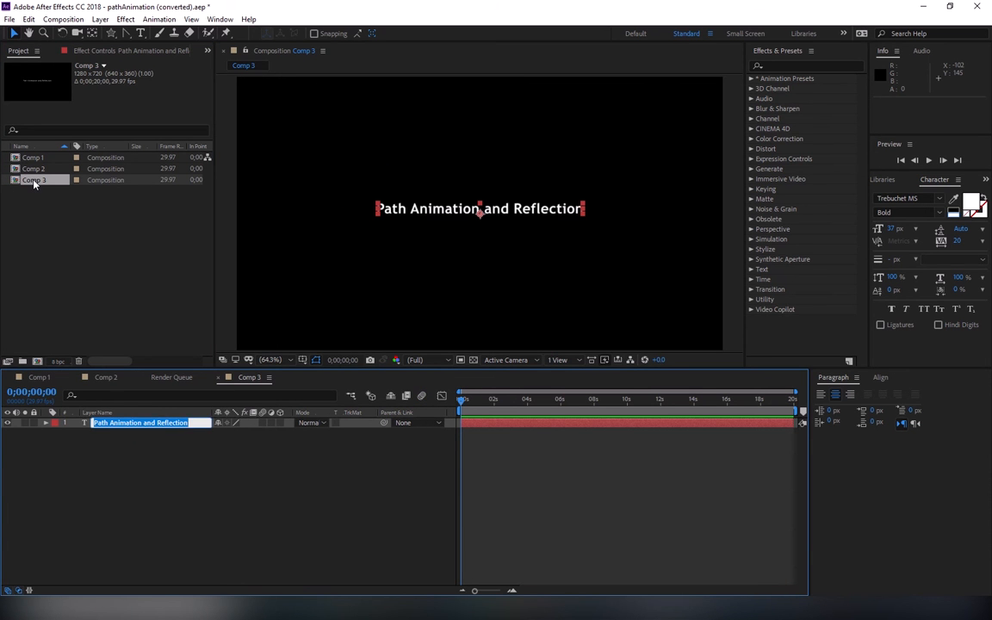
left_click(35, 181)
key("Return")
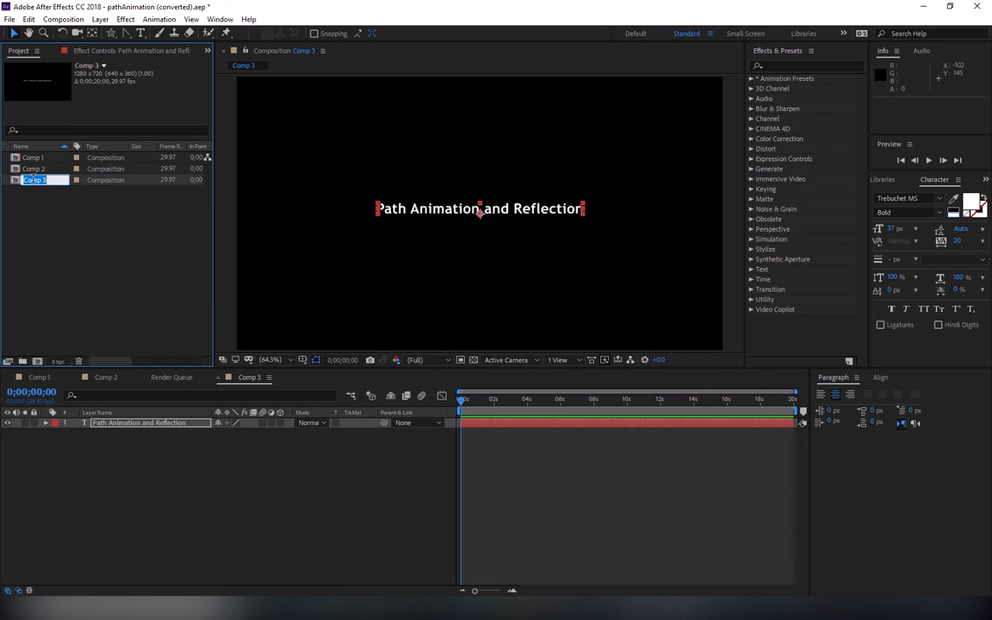
type("PathAnimation+Reflection")
key("Left")
key("Left")
key("Left")
key("Left")
key("Left")
key("Left")
key("Left")
key("Left")
key("Left")
key("Left")
key("Left")
key("Left")
key("Left")
key("Return")
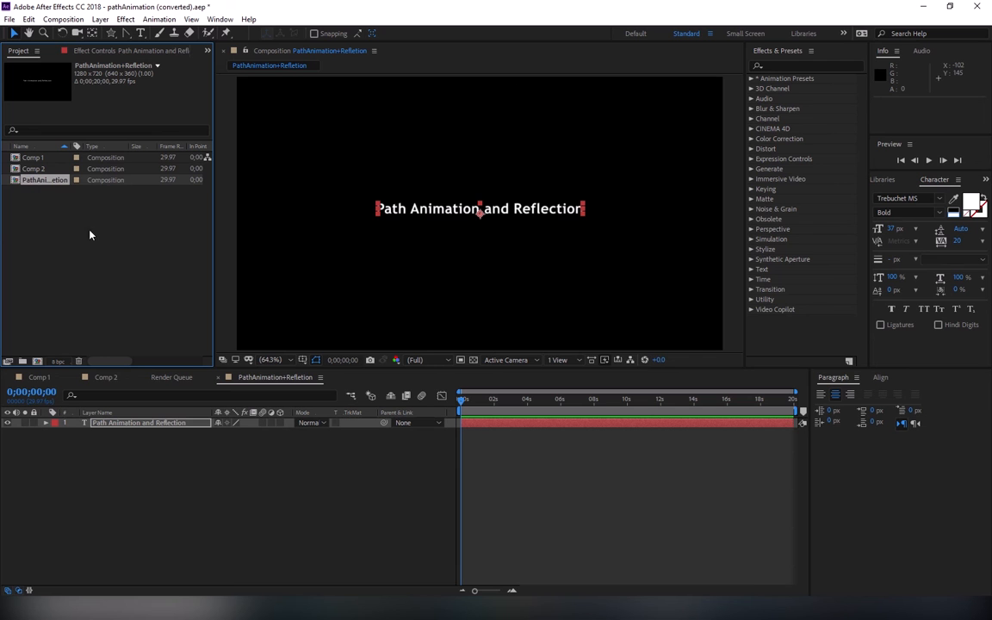
left_click_drag(71, 147, 101, 146)
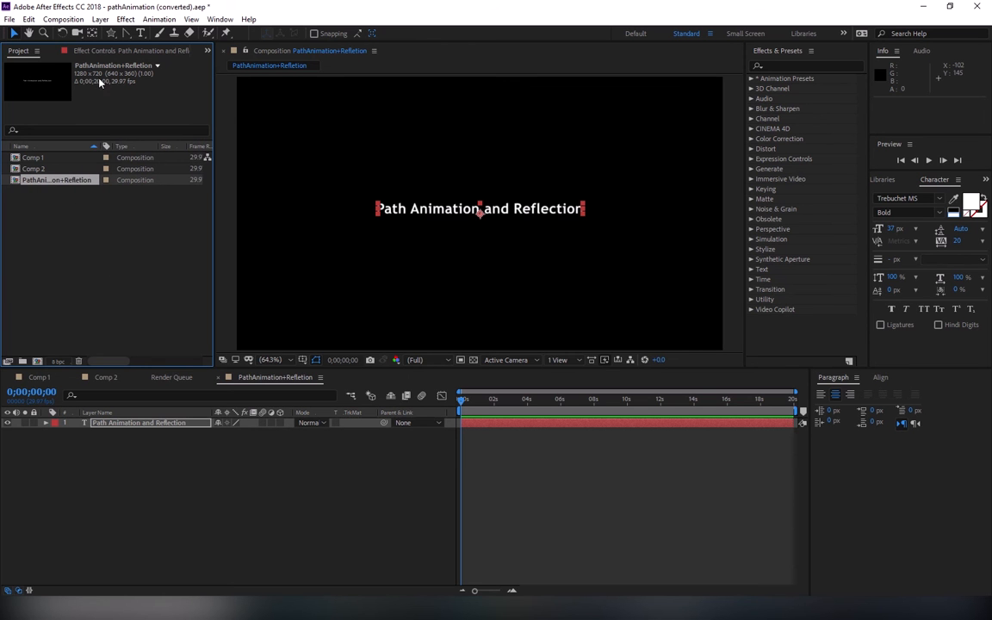
Step: Add a star mask that fills the frame height to the "Path Animation and Reflection" text layer
left_click_drag(111, 33, 135, 87)
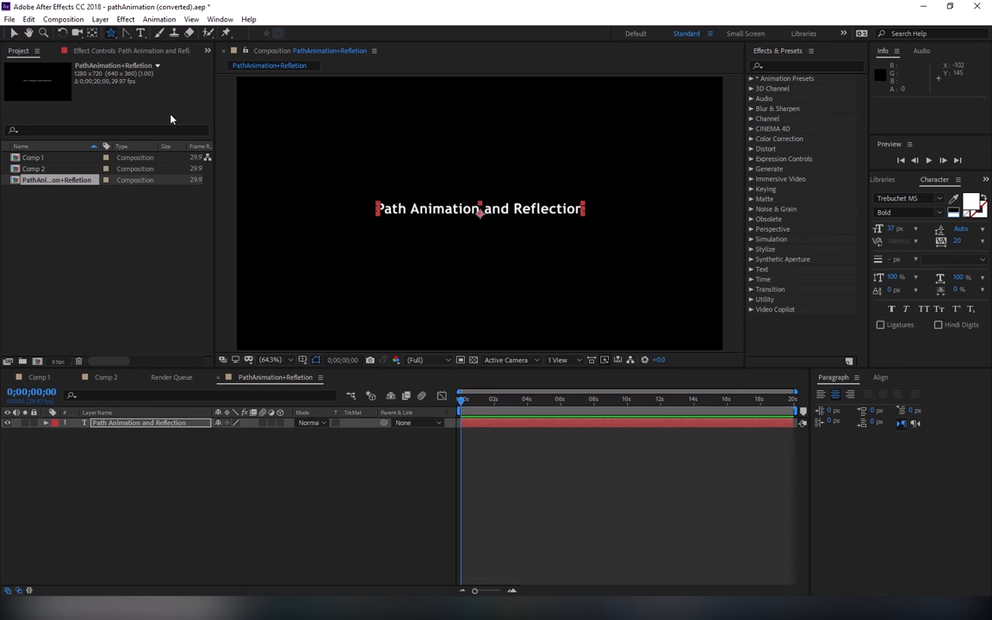
left_click(45, 423)
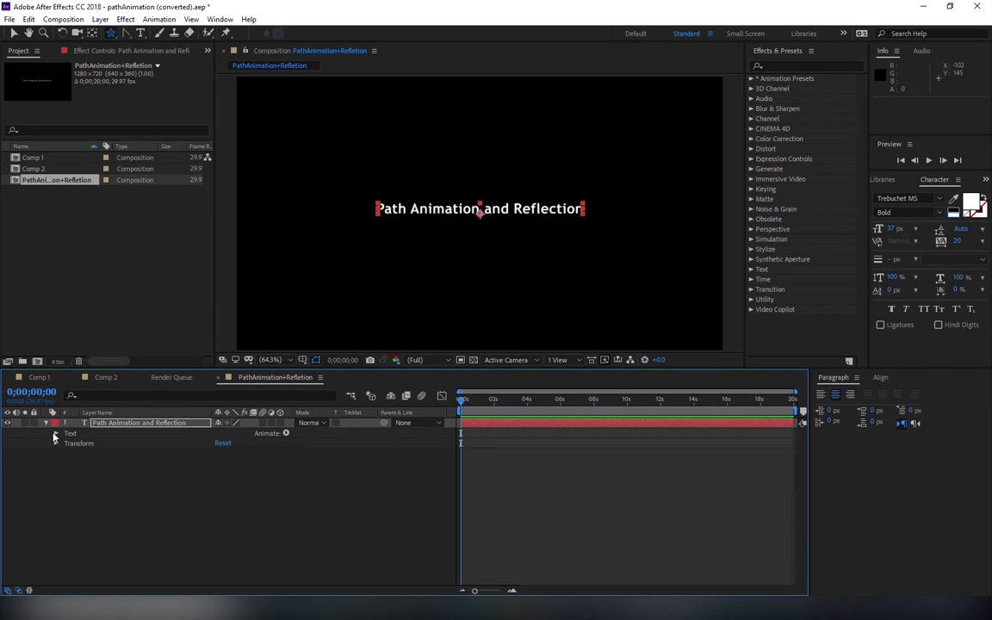
left_click(55, 434)
left_click(56, 434)
left_click(46, 423)
left_click(135, 478)
left_click(162, 424)
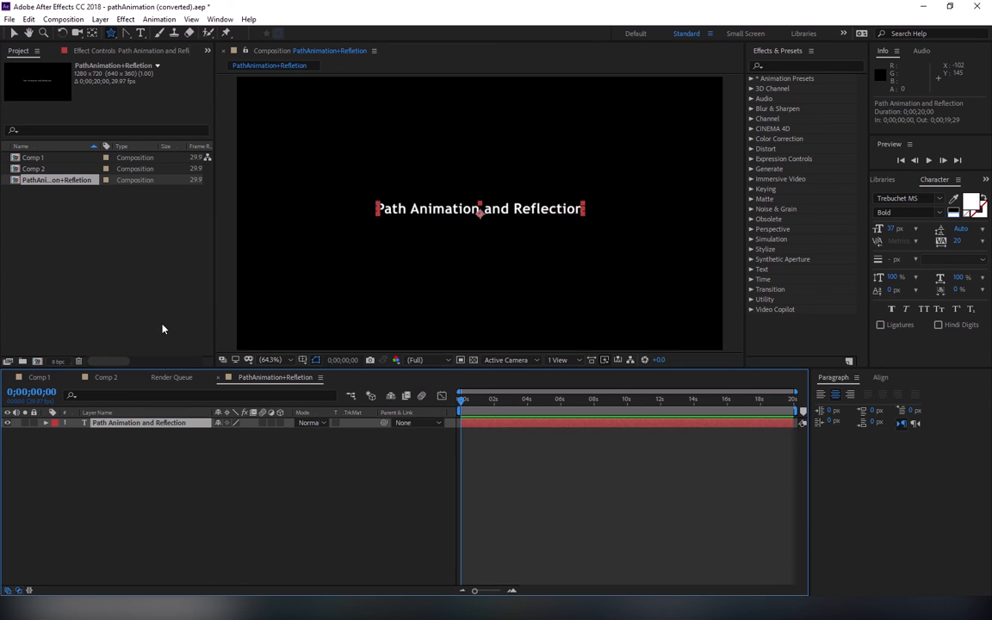
double_click(110, 33)
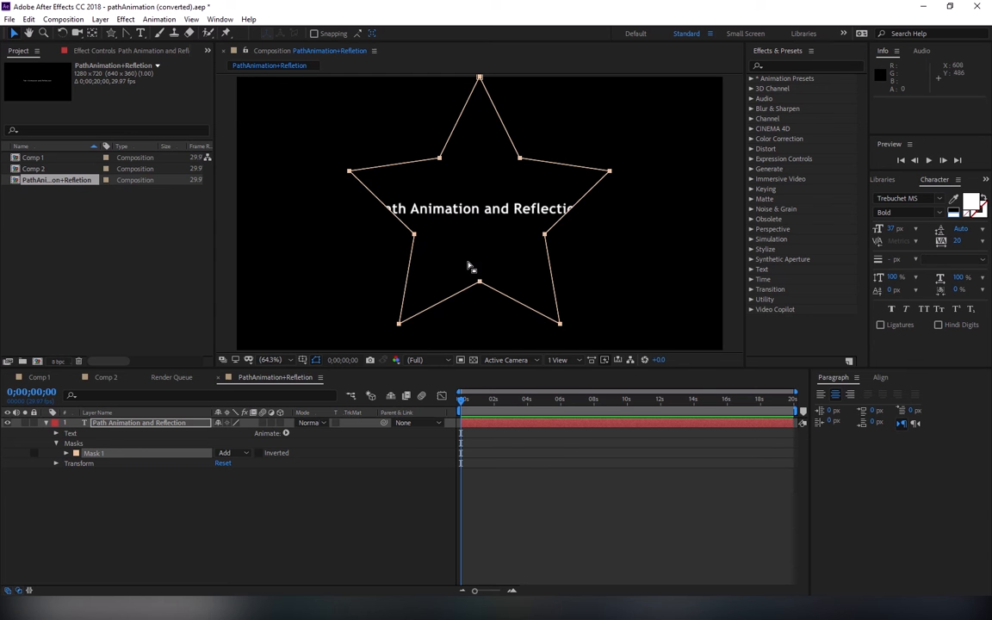
Step: Move the whole star mask straight down by about 31 px
double_click(465, 294)
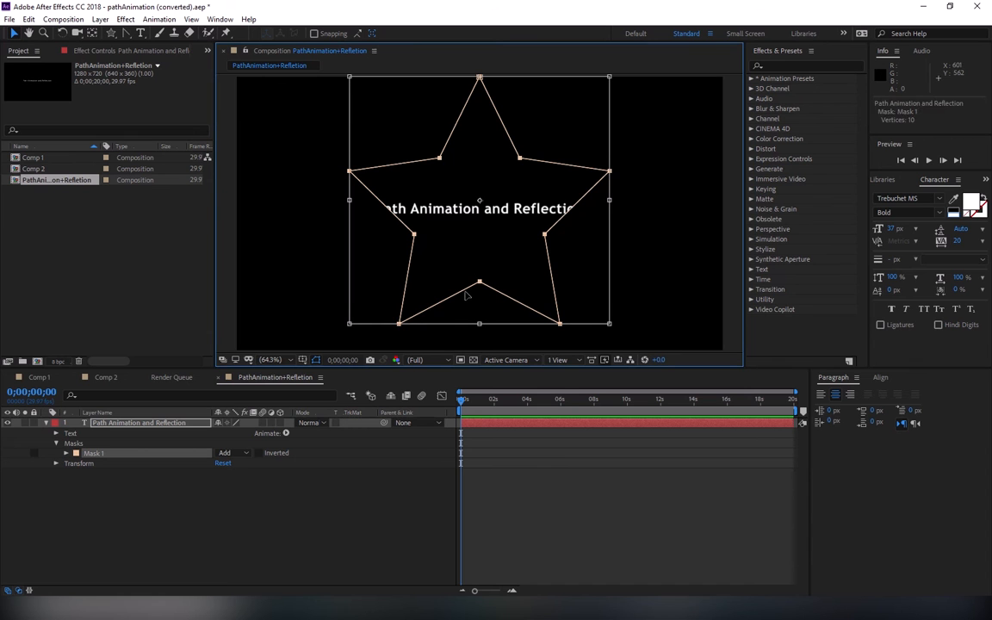
left_click_drag(466, 294, 466, 306)
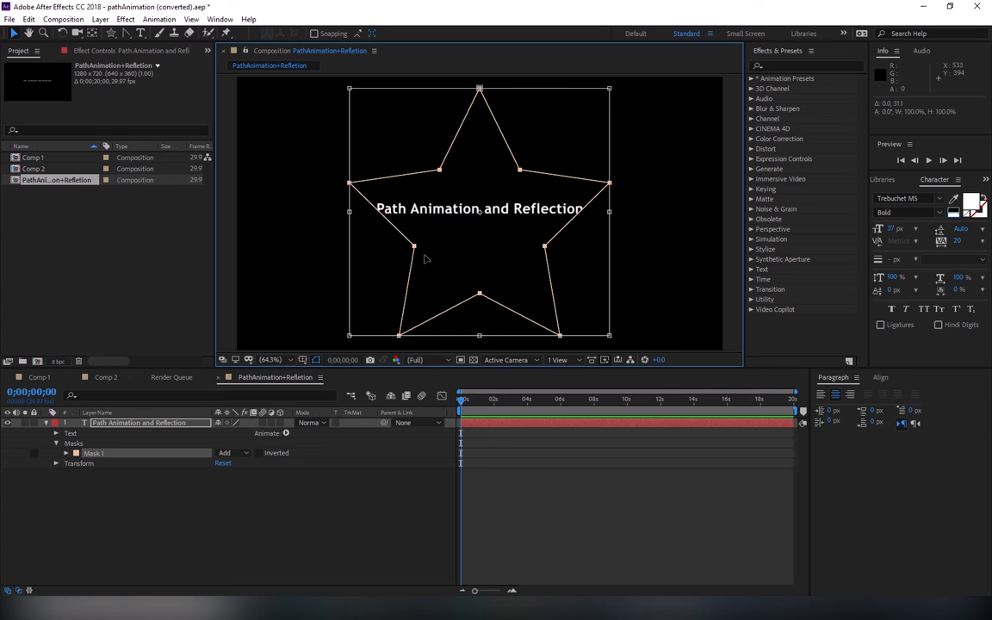
left_click(344, 522)
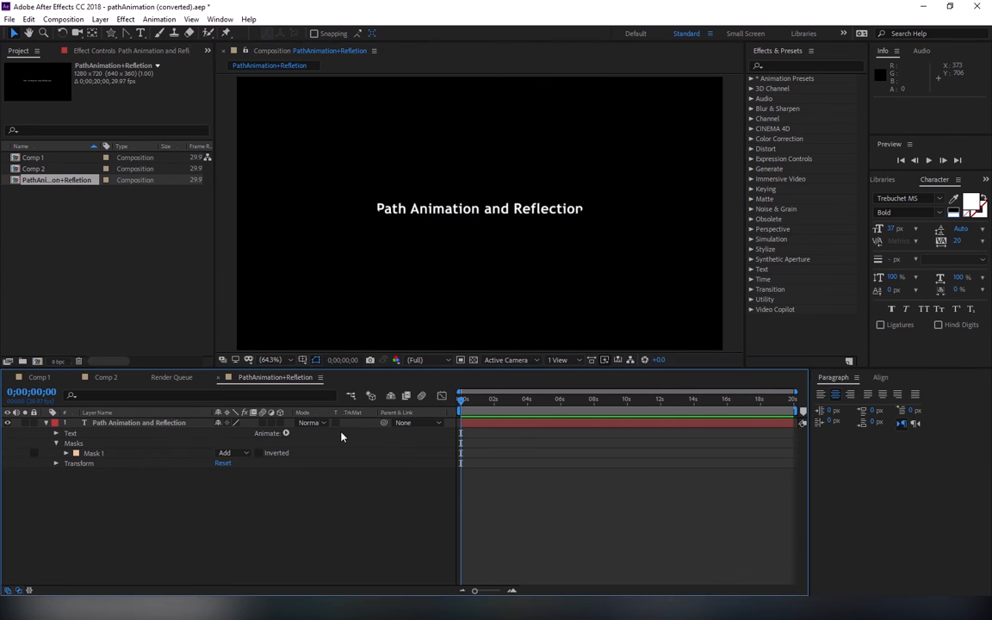
Step: Round the star mask's top tip and the two inner corners beside it with the Convert Vertex Tool
left_click(413, 210)
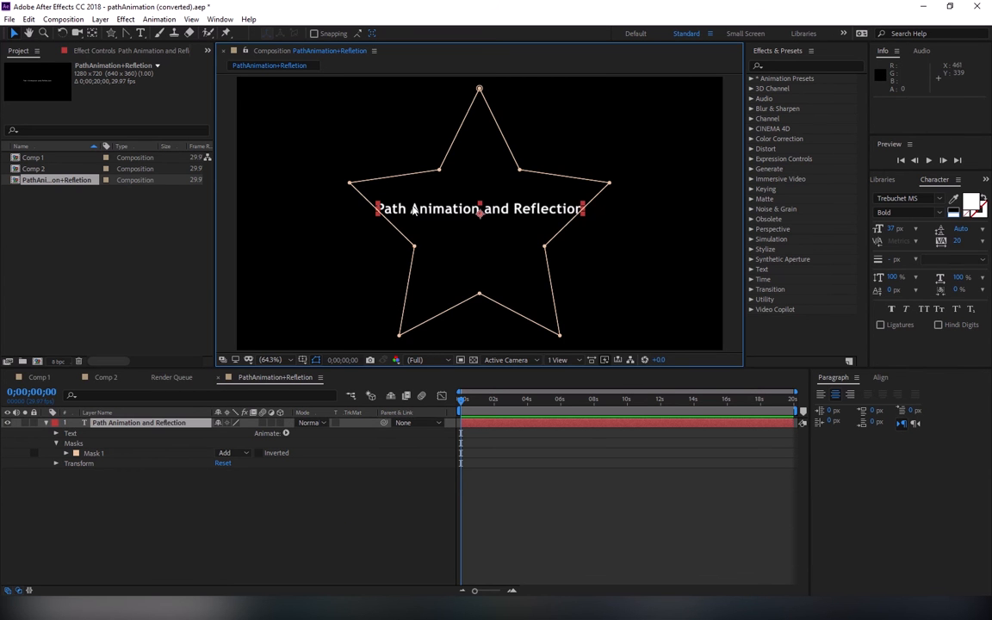
left_click(123, 33)
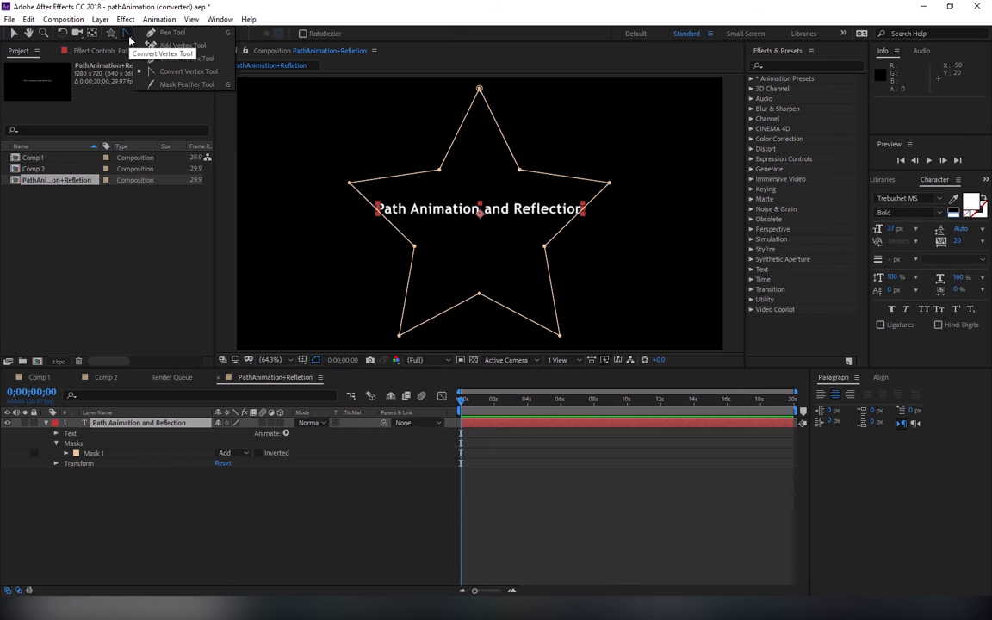
left_click(179, 73)
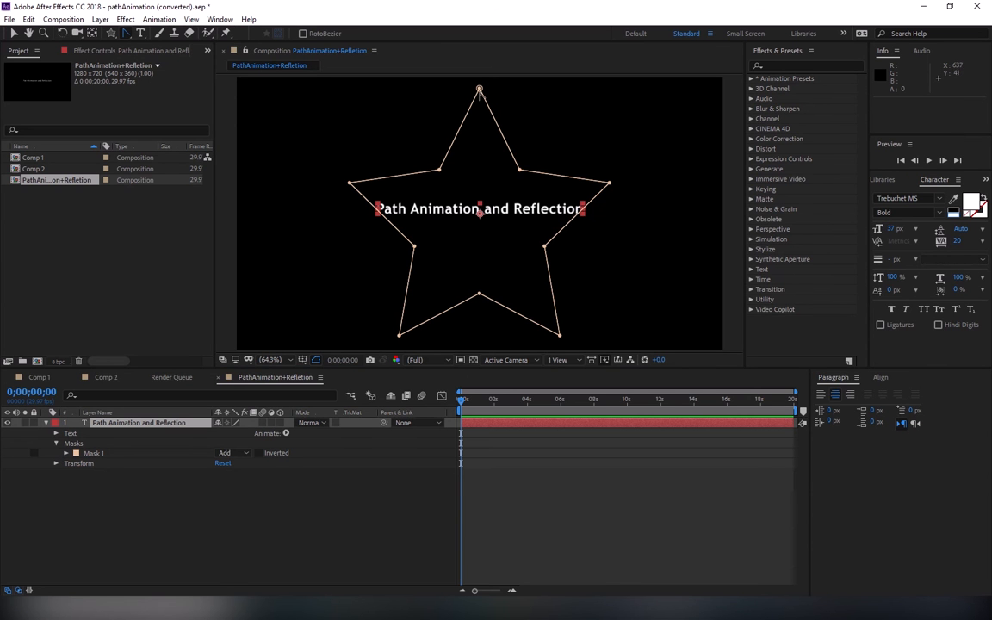
left_click_drag(479, 89, 433, 92)
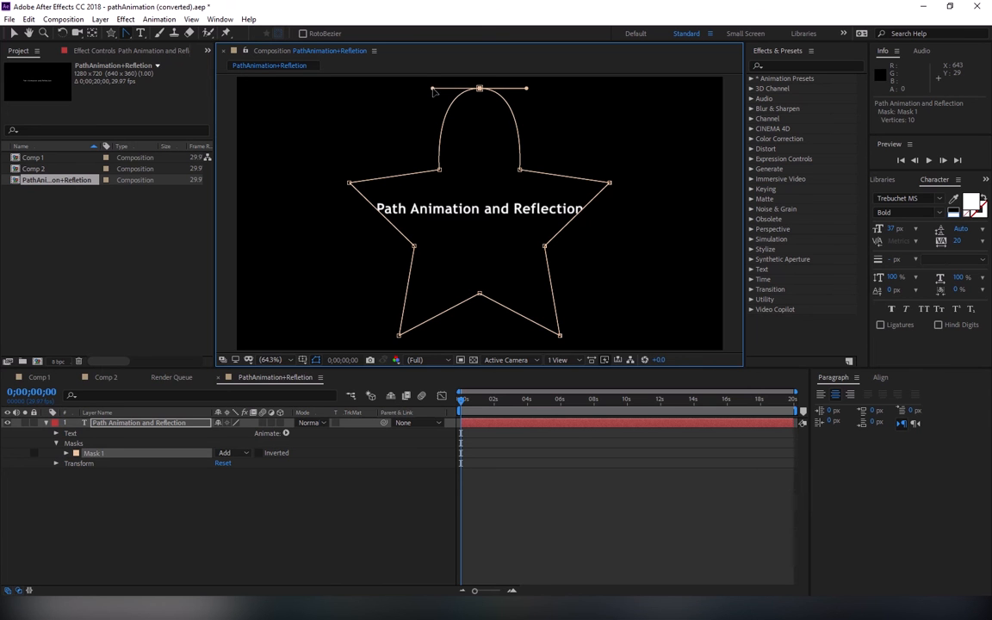
left_click(519, 170)
left_click_drag(519, 170, 499, 144)
left_click_drag(440, 171, 420, 193)
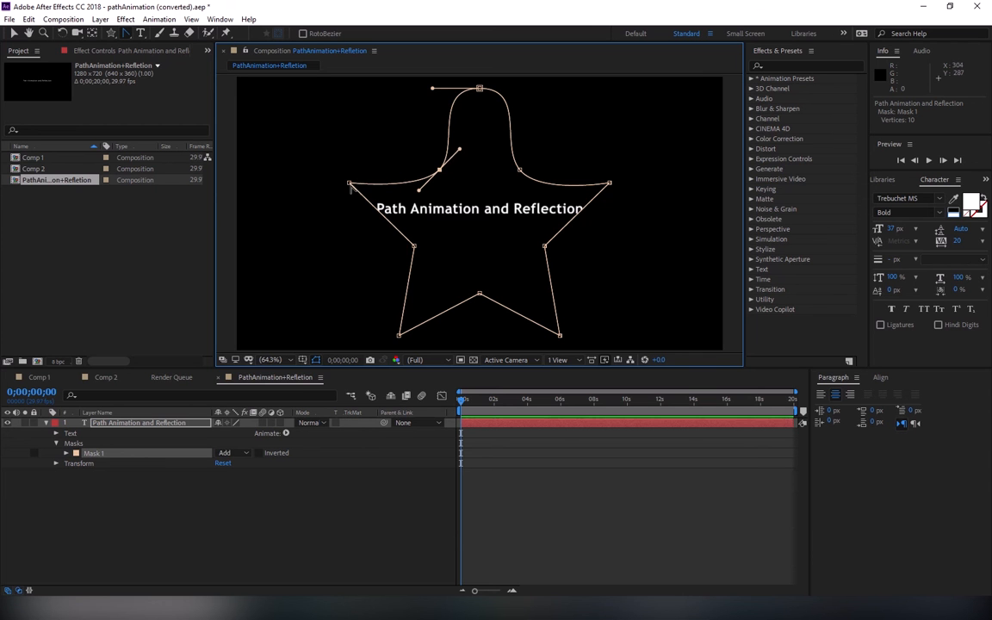
Step: Round the remaining seven vertices of the star mask, going from the left tip around the bottom to the right tip
left_click_drag(349, 183, 337, 217)
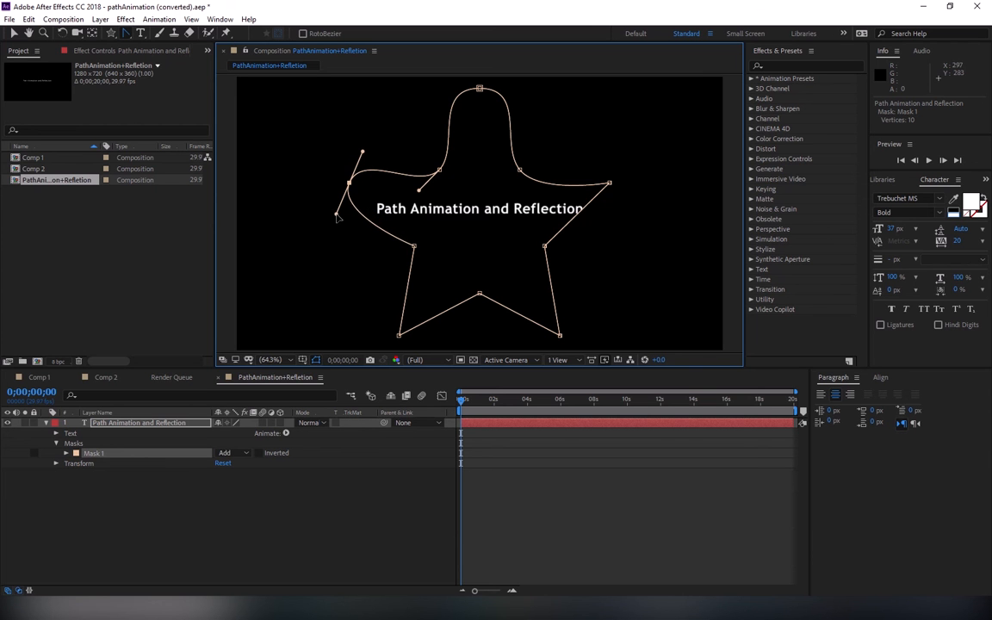
left_click_drag(414, 246, 422, 274)
left_click_drag(399, 336, 376, 310)
left_click_drag(480, 294, 514, 294)
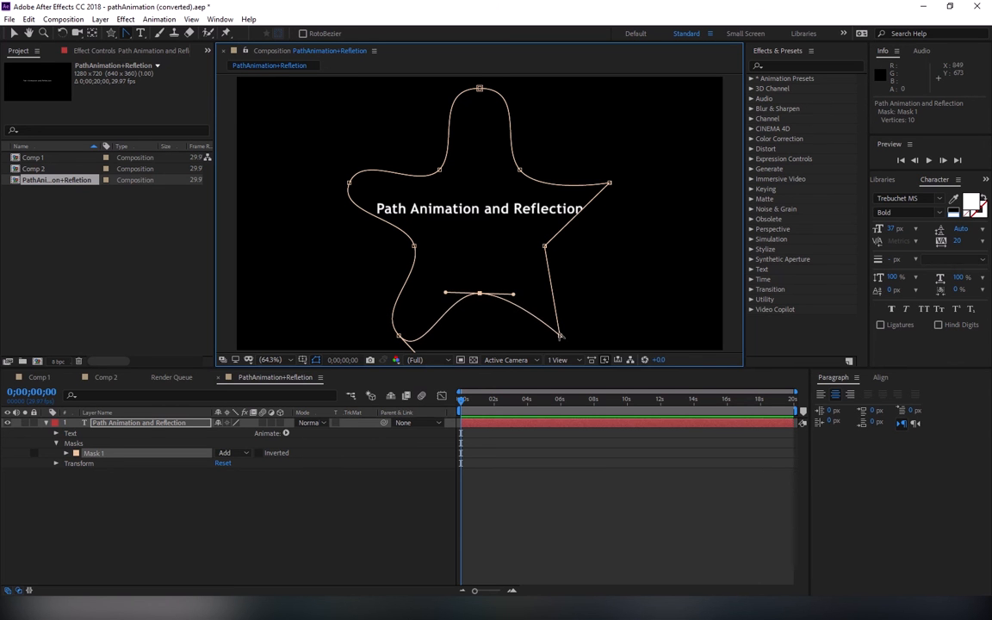
left_click_drag(560, 335, 586, 324)
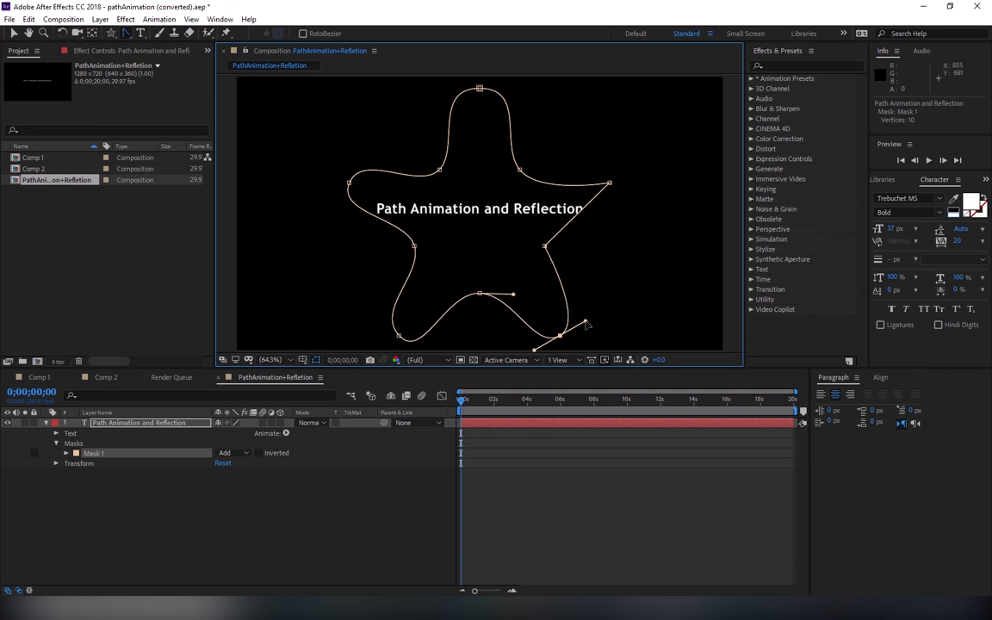
left_click_drag(545, 246, 544, 222)
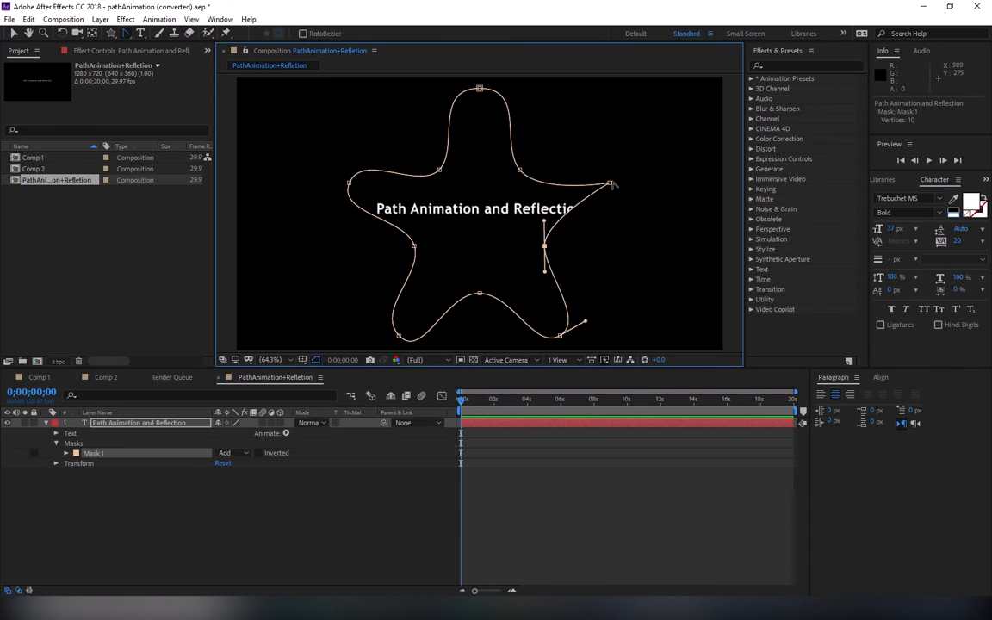
left_click_drag(611, 184, 611, 153)
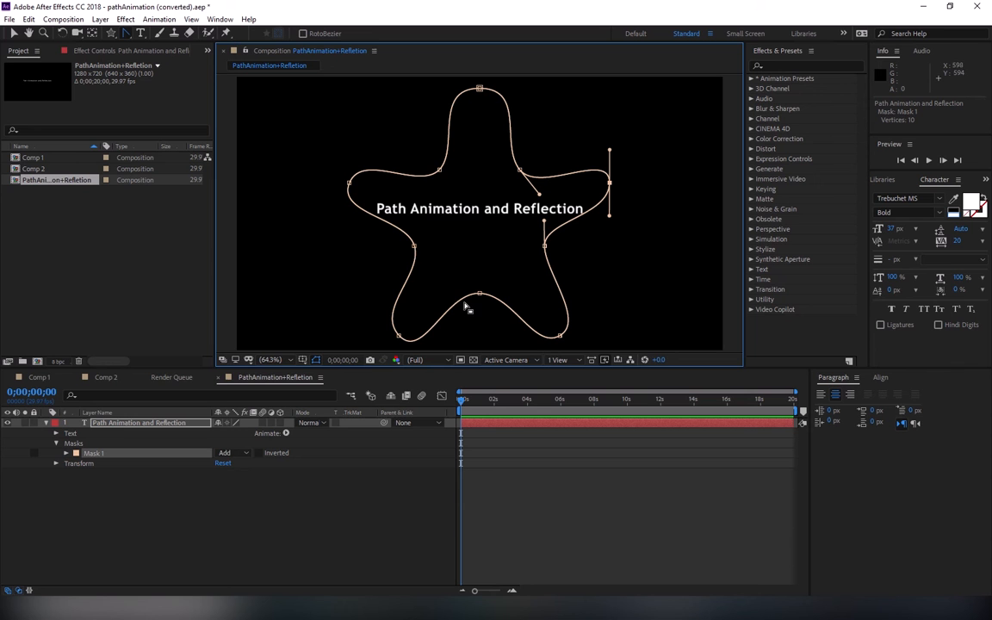
Step: Raise the star mask's two lower tips slightly, shifting the lower-right tip a little inward as well
left_click(398, 336)
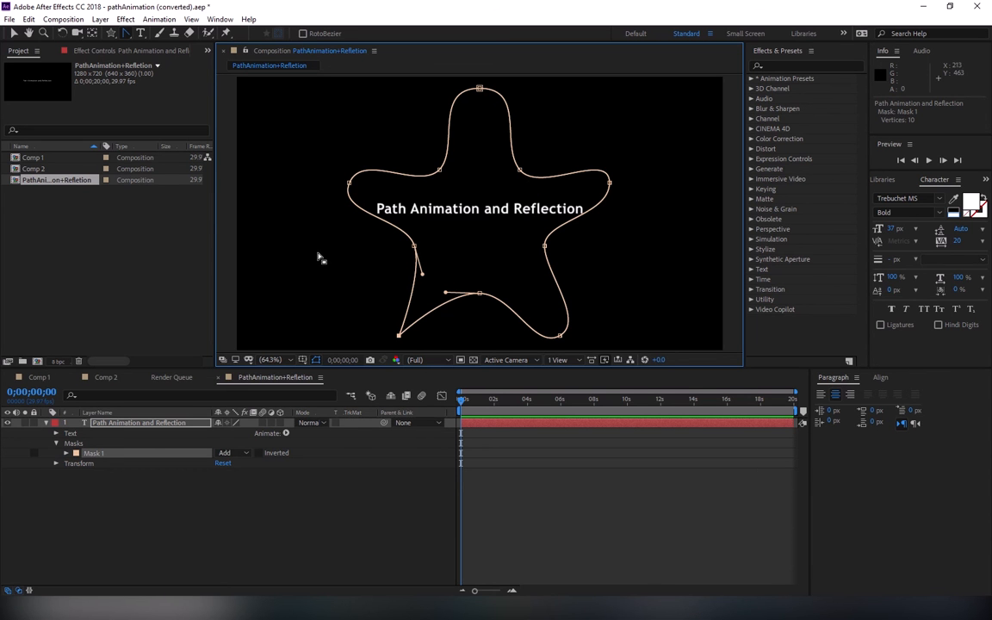
key("ctrl+z")
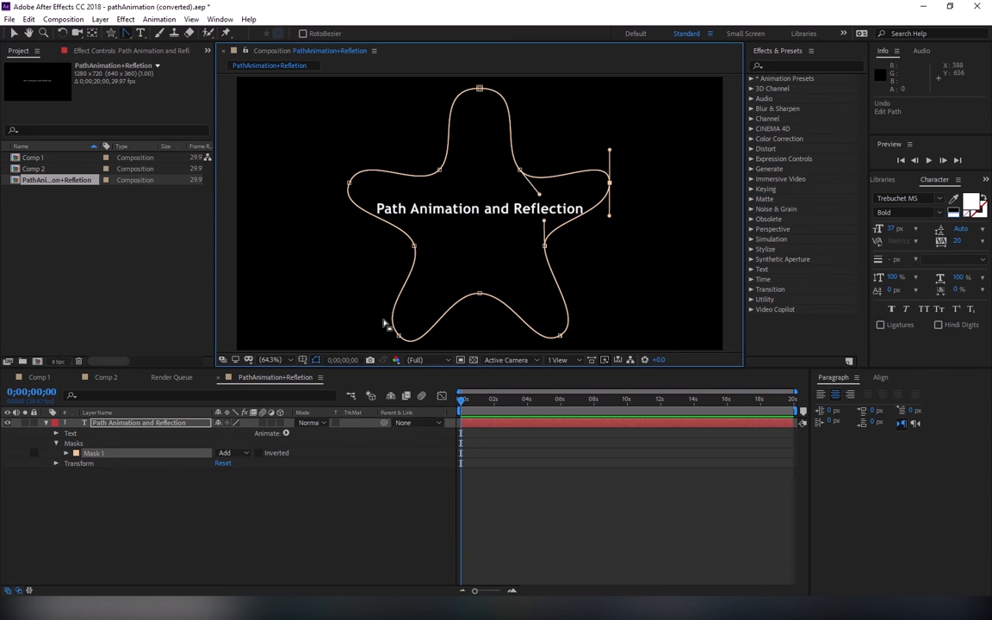
left_click(132, 38)
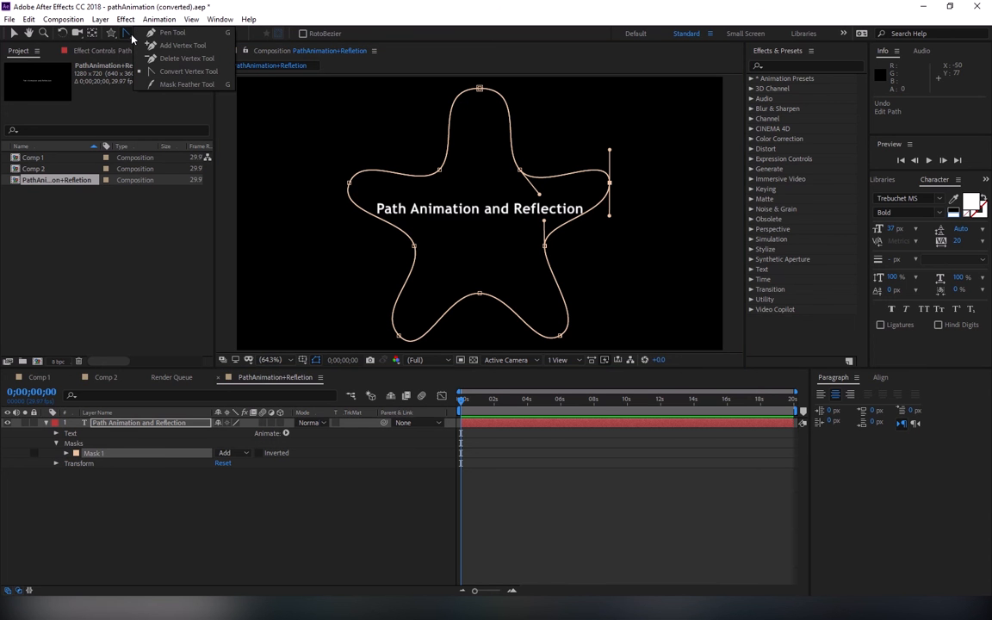
left_click(13, 33)
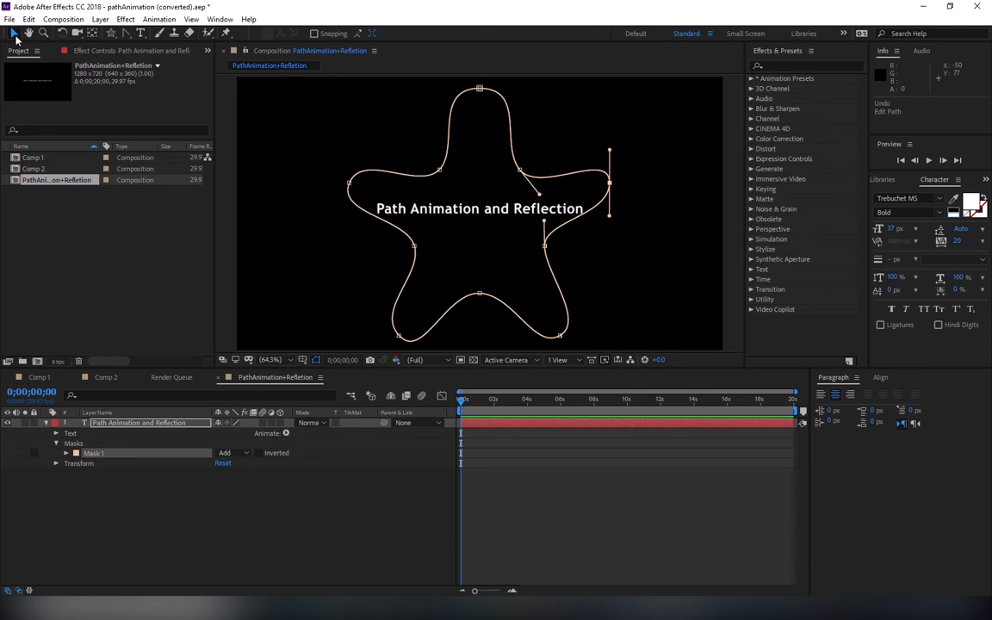
left_click(398, 337)
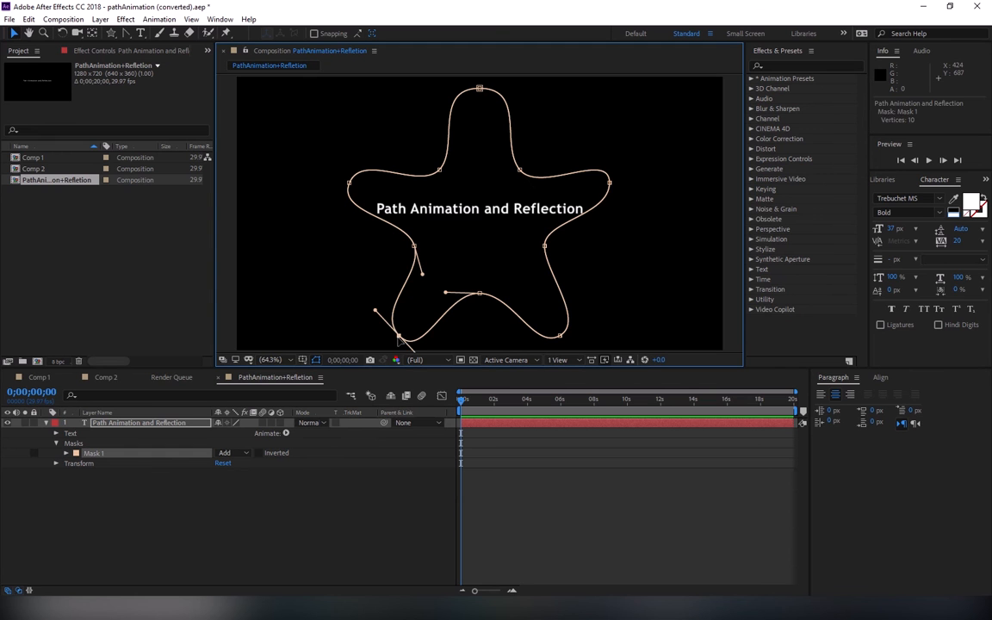
mouse_move(398, 339)
left_mouse_down()
mouse_move(369, 338)
mouse_move(399, 326)
left_mouse_up()
left_click_drag(560, 335, 552, 326)
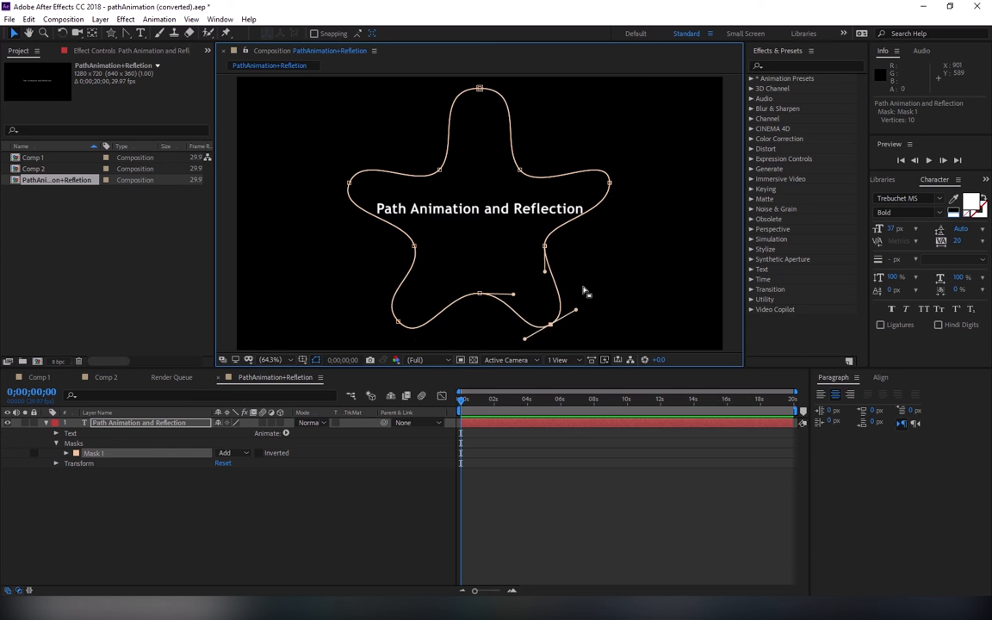
Step: Scale the whole star mask to 96.3% and lower its top vertex slightly
key("ctrl+t")
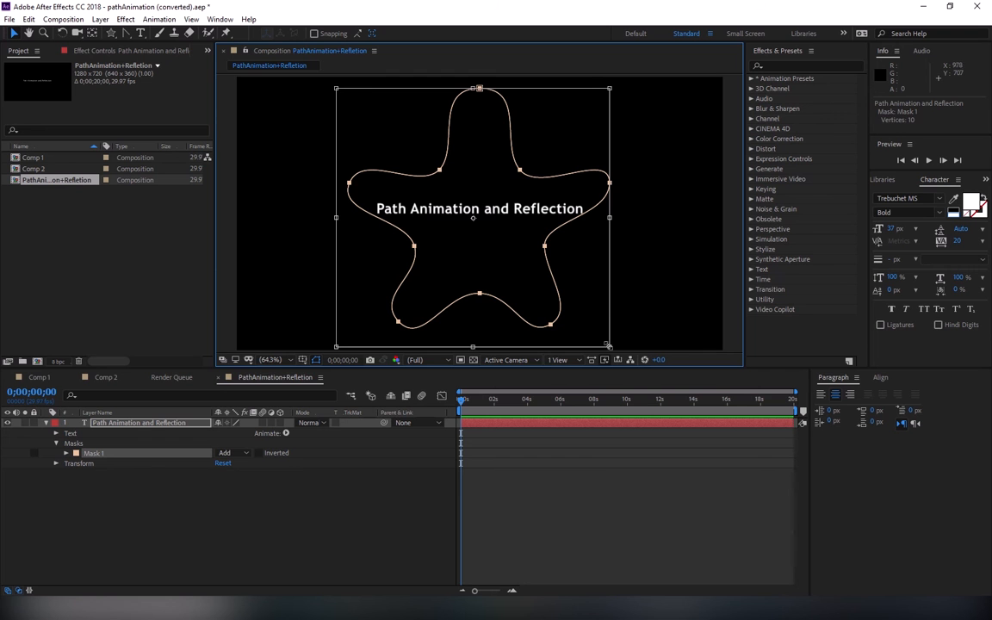
left_click_drag(605, 343, 608, 345)
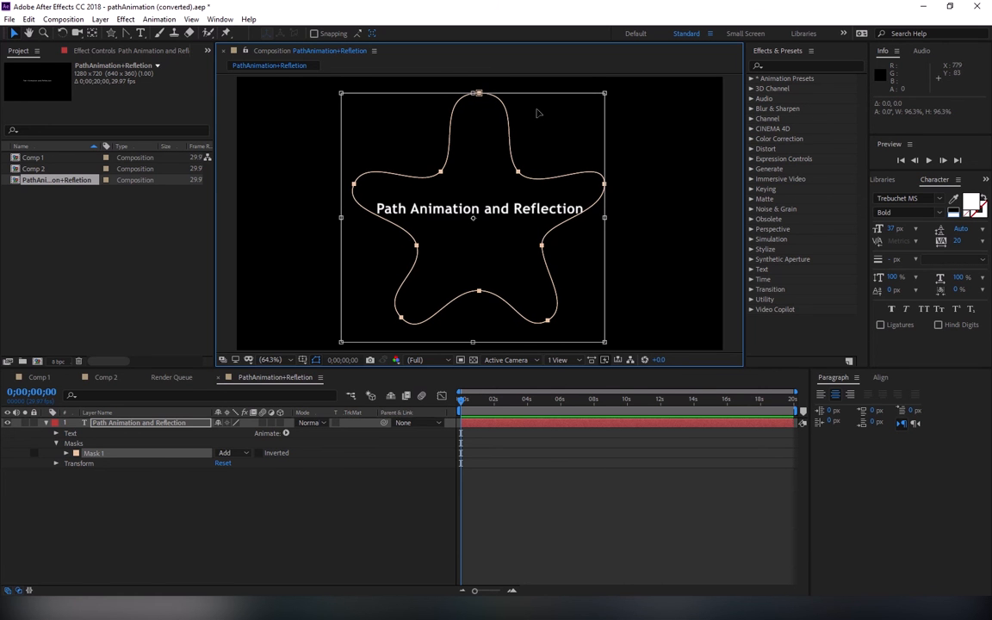
key("Return")
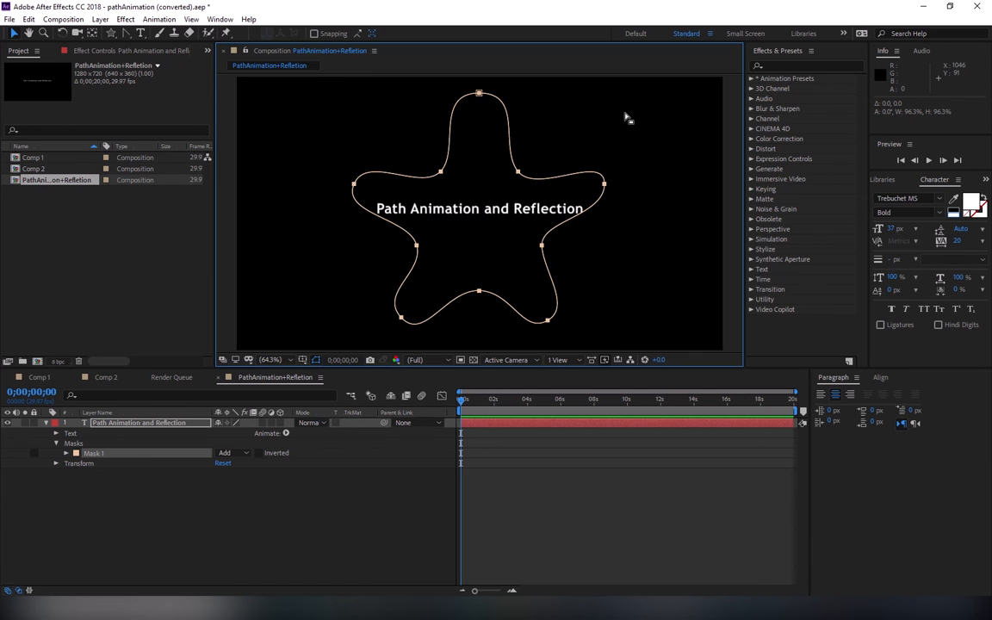
left_click(480, 93)
left_click_drag(479, 94, 480, 101)
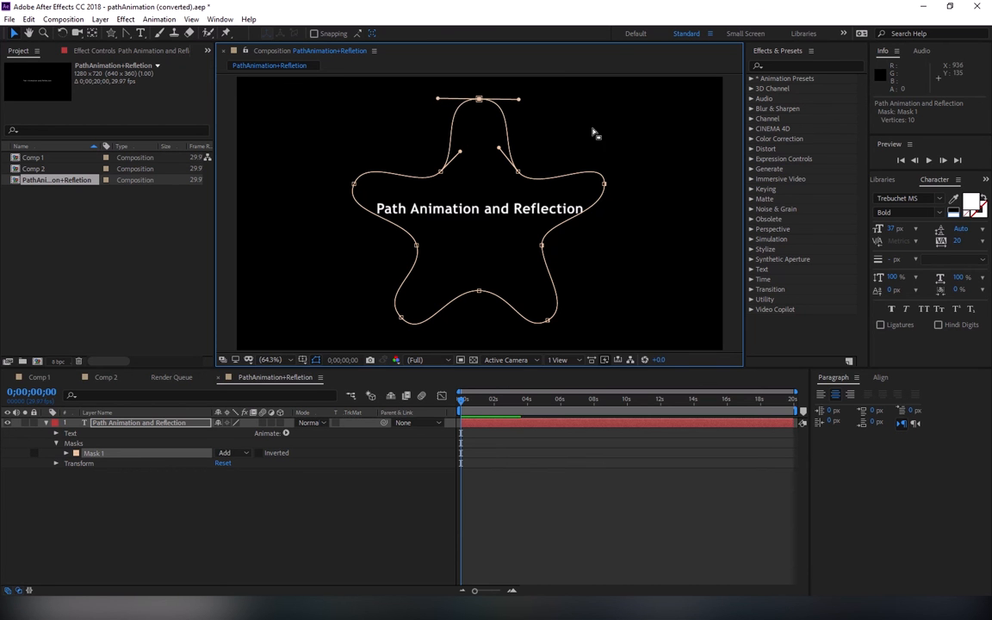
left_click(578, 152)
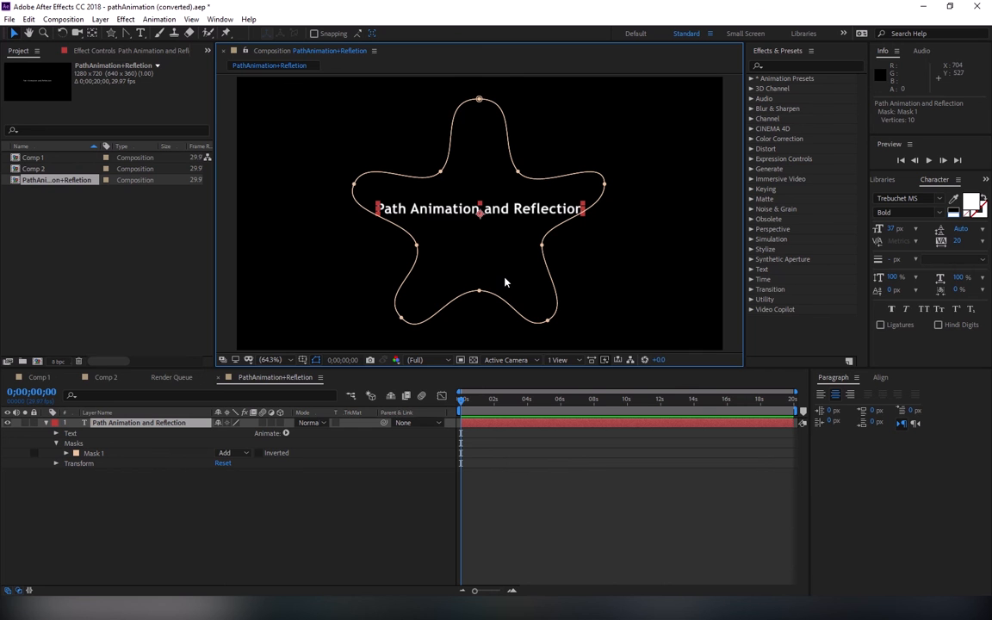
Step: Set the text layer's Path option to Mask 1
left_click(56, 443)
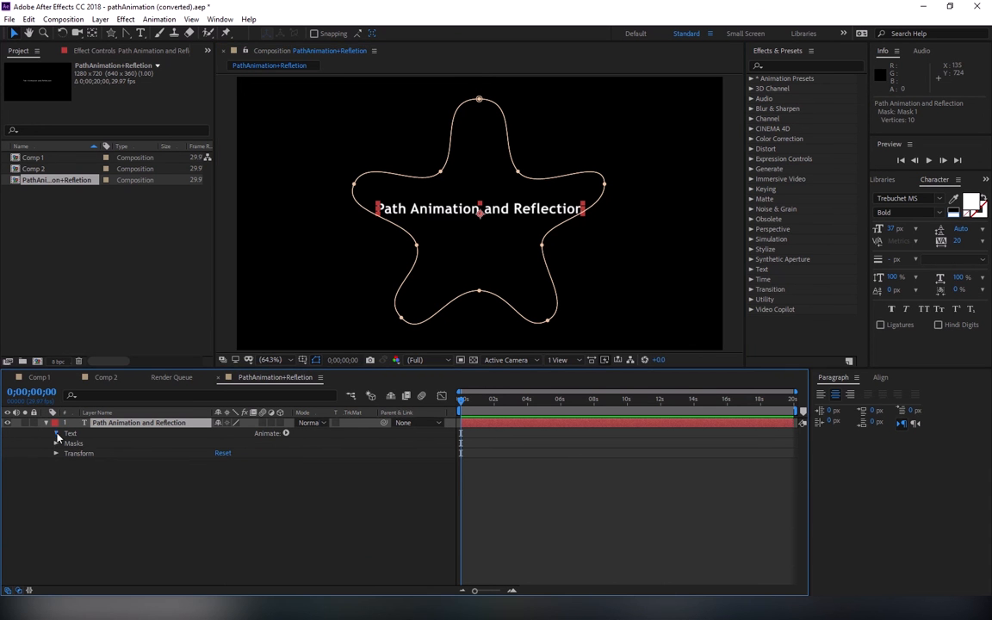
left_click(57, 434)
left_click(66, 453)
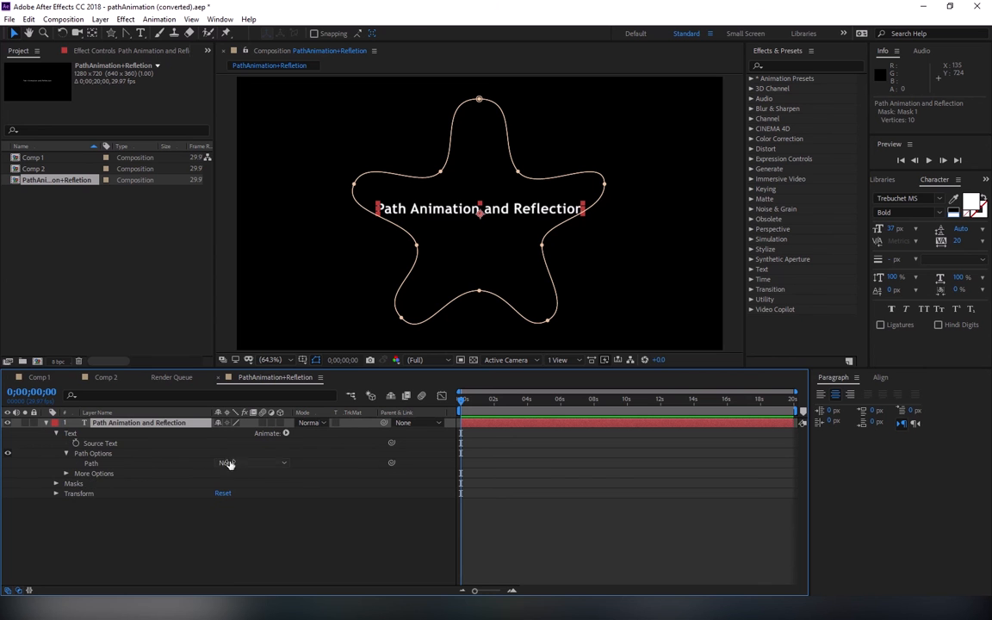
left_click(227, 463)
left_click(237, 491)
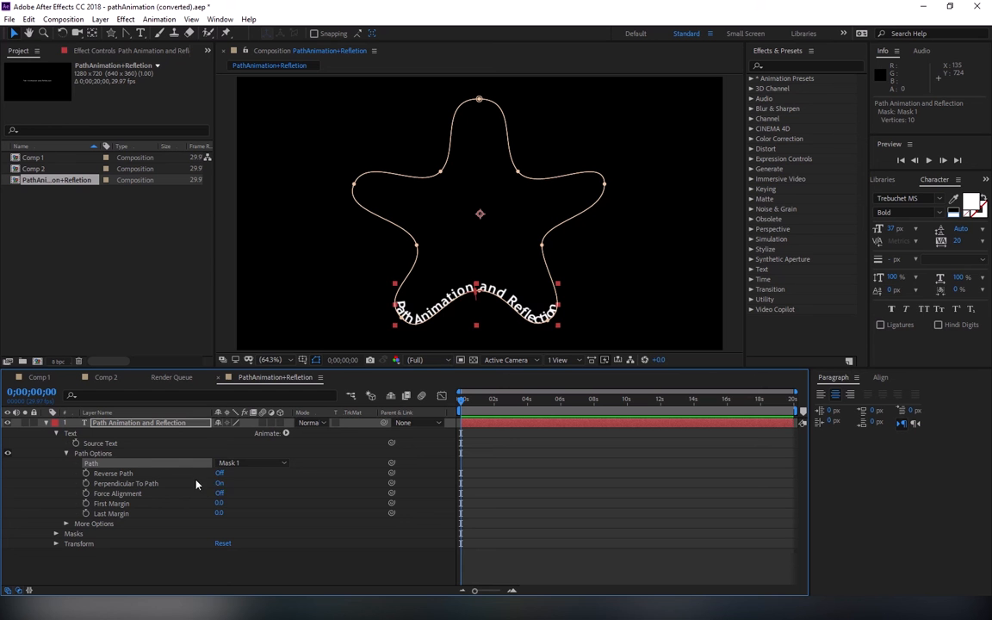
Step: Turn on Reverse Path and set First Margin to 1163 so the text wraps around the star's top arm
left_click(221, 474)
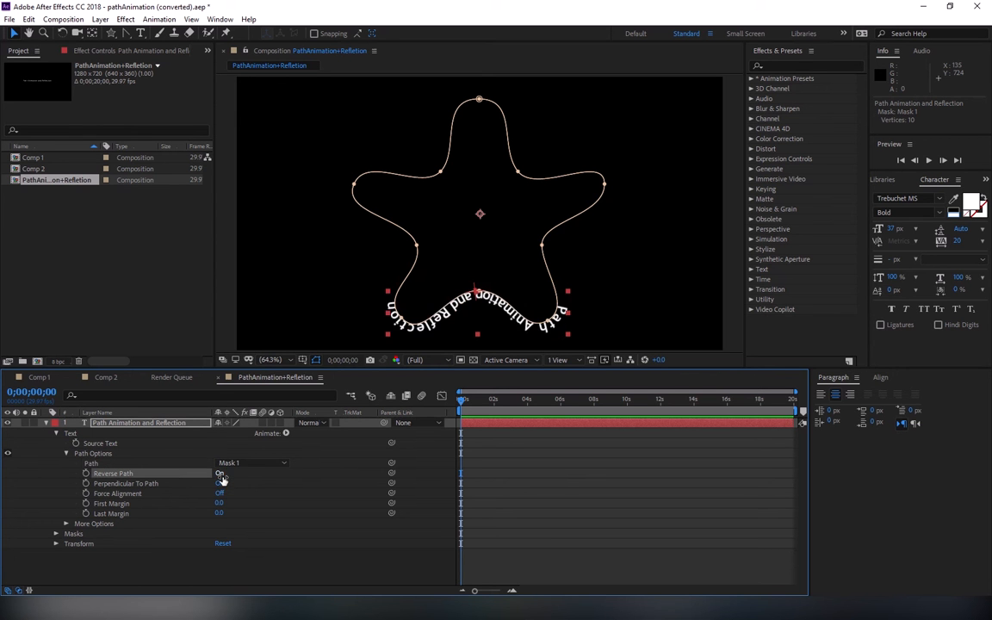
left_click_drag(219, 504, 349, 503)
left_click_drag(827, 421, 828, 422)
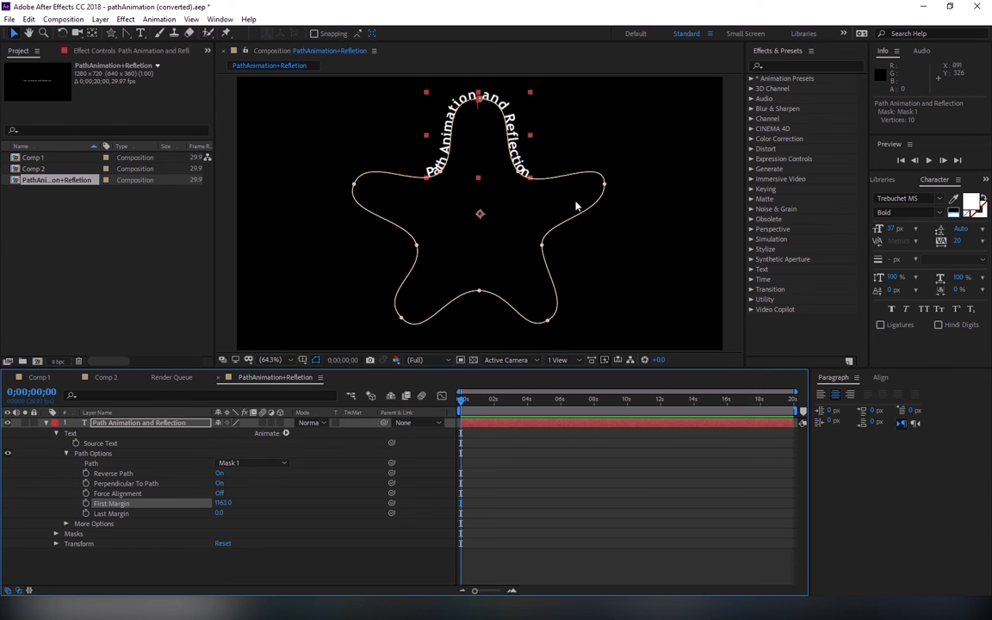
Step: Duplicate the text layer and rename the lower copy "Text Reflection"
left_click(47, 424)
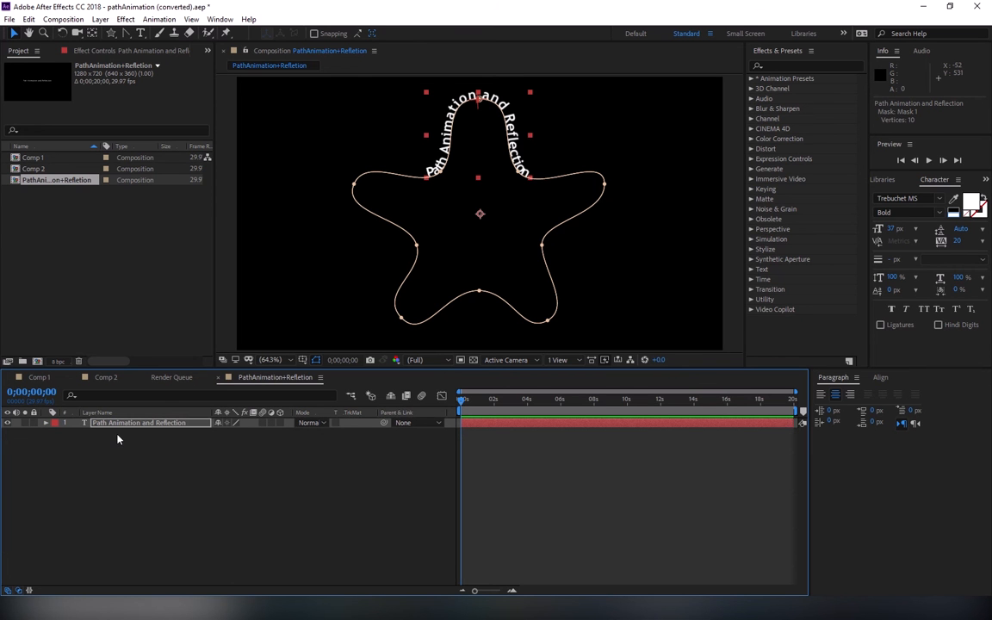
key("ctrl+d")
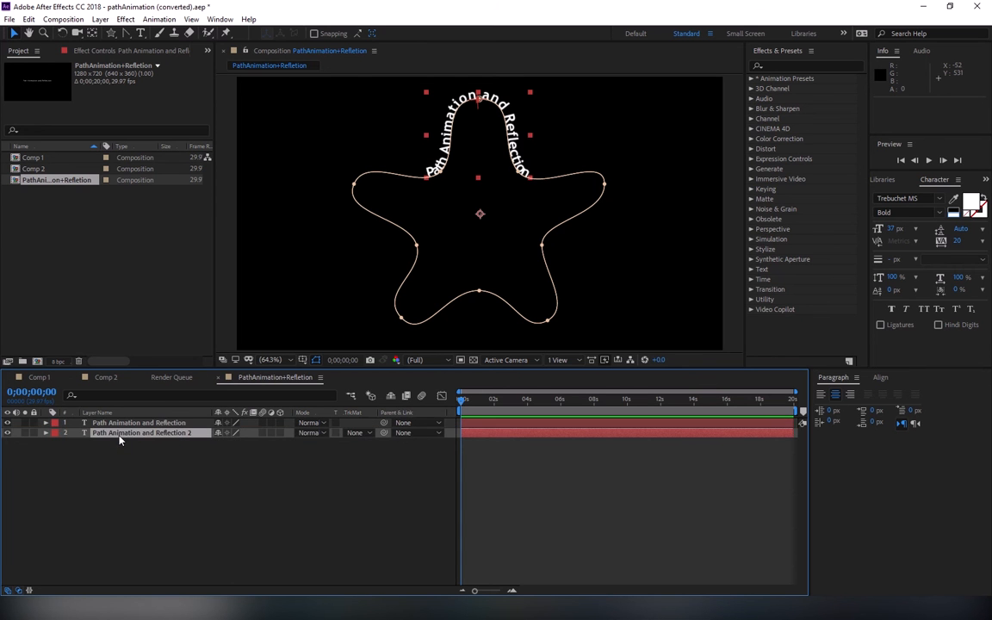
key("Return")
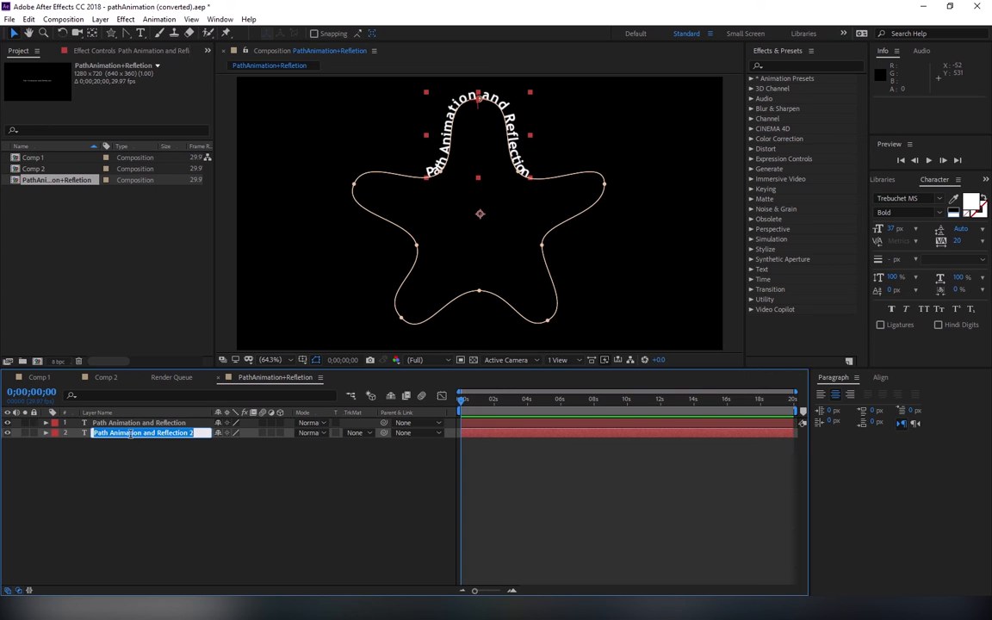
left_click(131, 434)
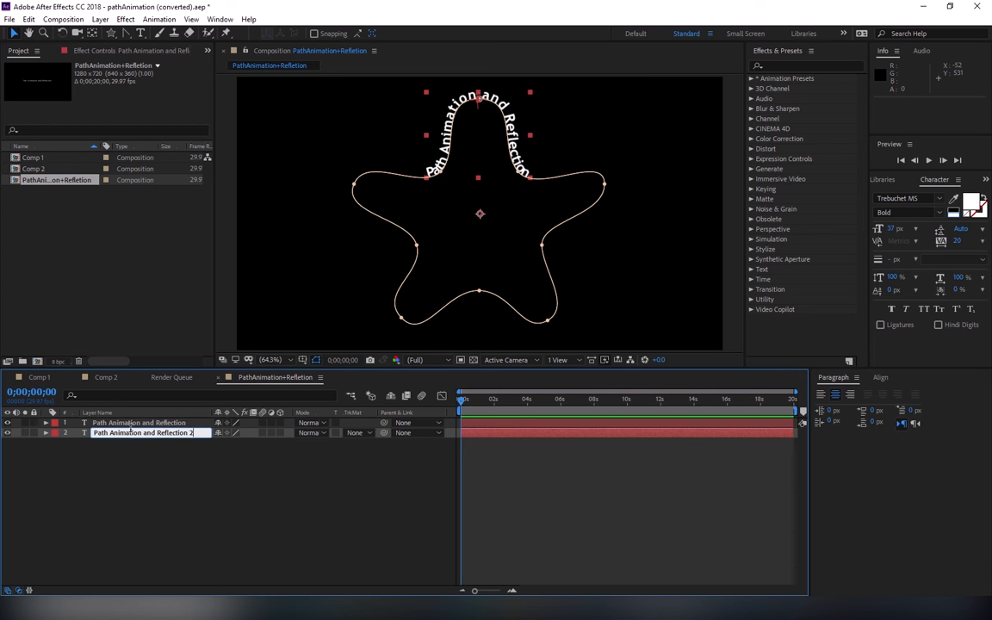
key("BackSpace")
key("BackSpace")
key("BackSpace")
key("BackSpace")
key("BackSpace")
key("BackSpace")
key("BackSpace")
key("BackSpace")
key("BackSpace")
key("BackSpace")
key("BackSpace")
key("BackSpace")
key("BackSpace")
key("BackSpace")
key("BackSpace")
key("BackSpace")
key("BackSpace")
key("BackSpace")
key("BackSpace")
key("BackSpace")
key("BackSpace")
type("Texr")
key("BackSpace")
type("t Reflection")
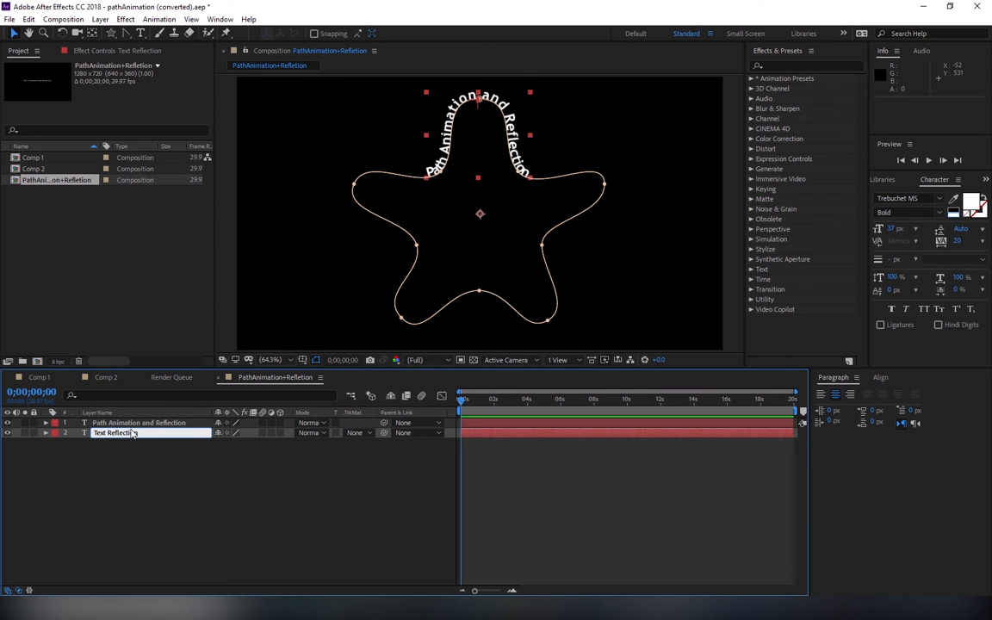
key("Return")
Step: Rename the "Path Animation and Reflection" layer as "Text"
left_click(123, 423)
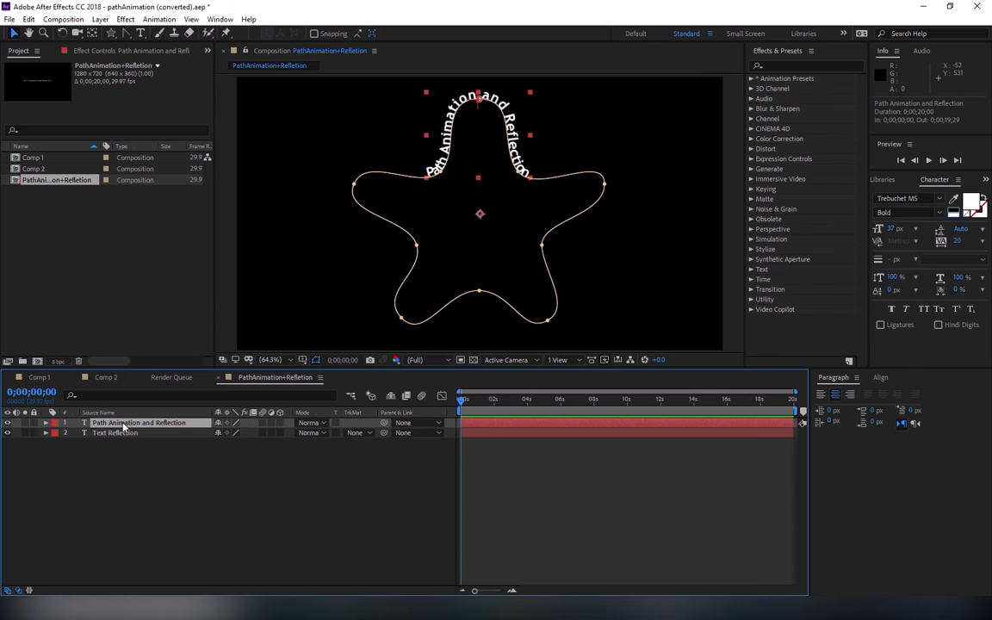
key("Return")
type("Text")
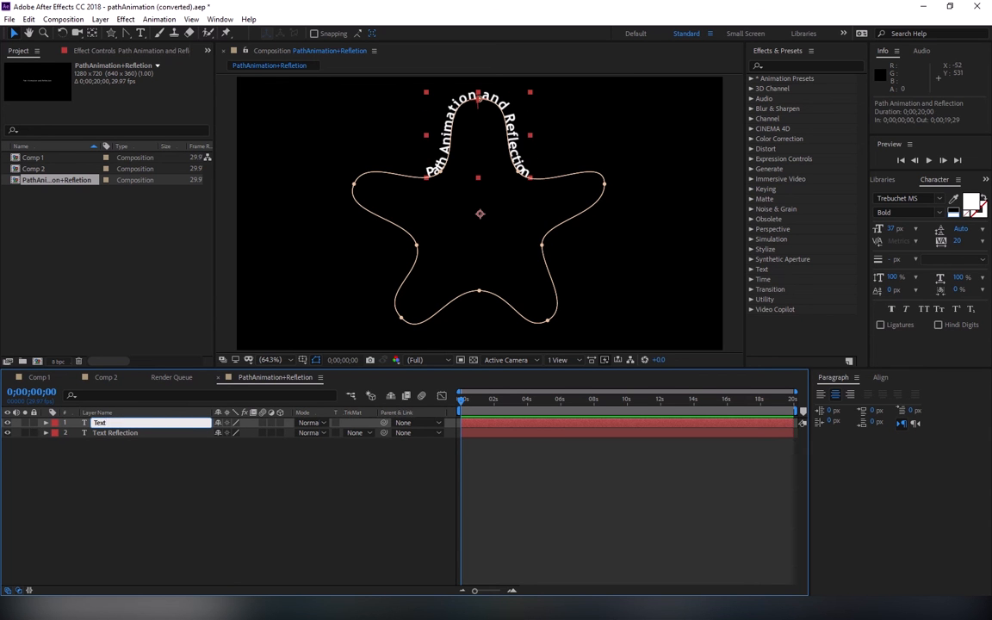
key("Return")
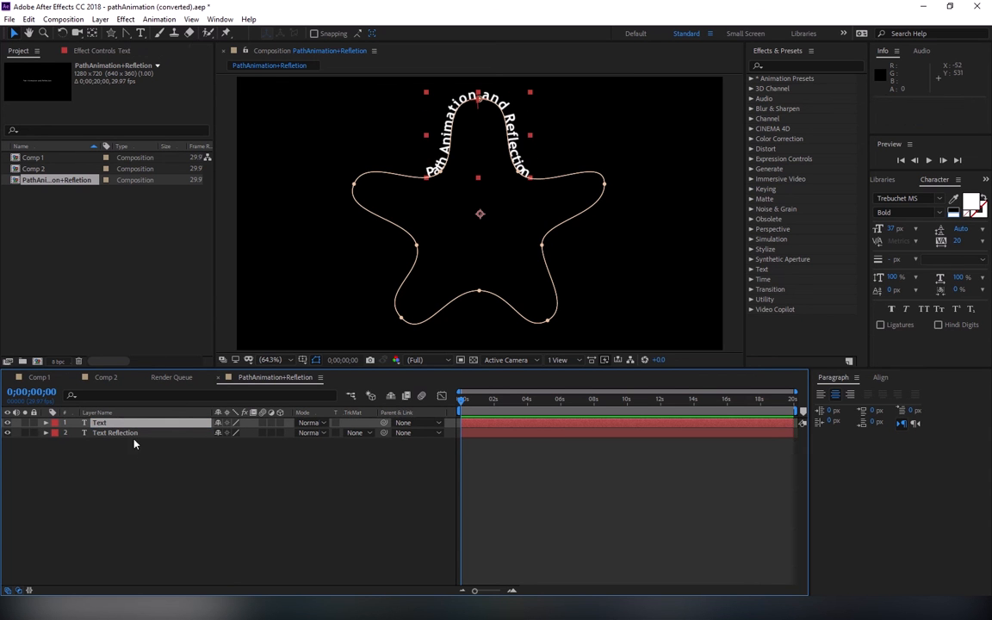
Step: Show the Text Reflection layer and try flipping it vertically with a layer Scale of 100, -100%, undoing the flip
left_click(8, 432)
left_click(106, 434)
key("s")
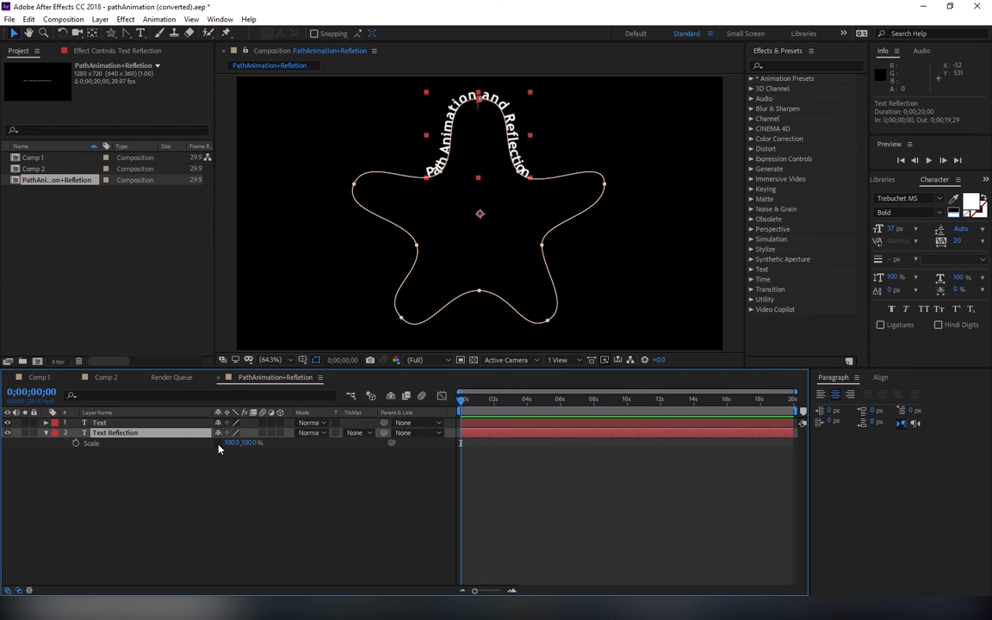
left_click(250, 443)
type("-100")
key("Return")
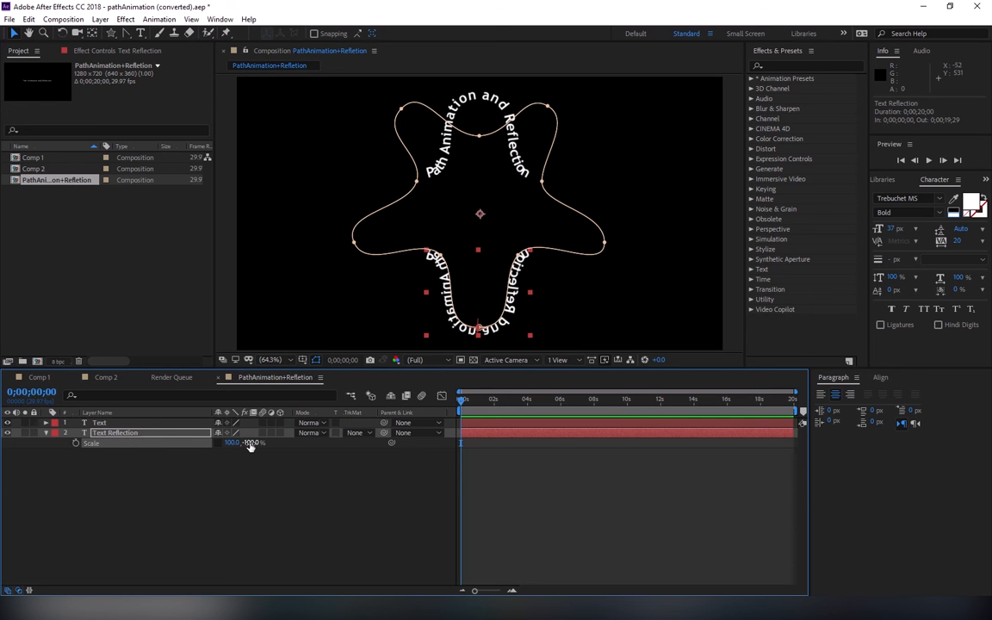
key("Return")
key("ctrl+z")
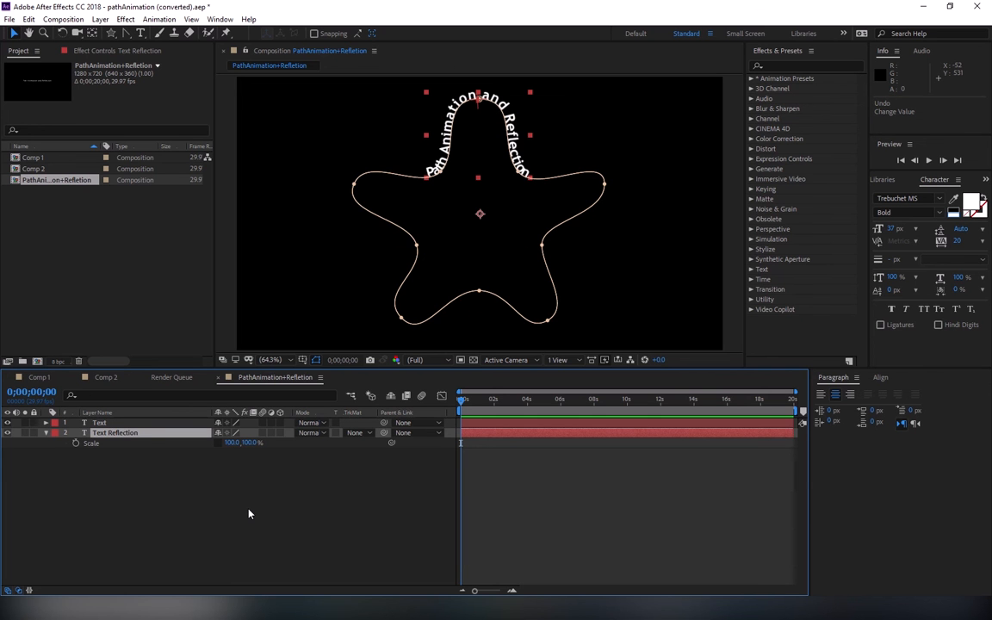
Step: Add a Scale text animator to the Text Reflection layer and set it to 100, -100% to flip the characters
left_click(46, 434)
left_click(46, 433)
left_click(55, 464)
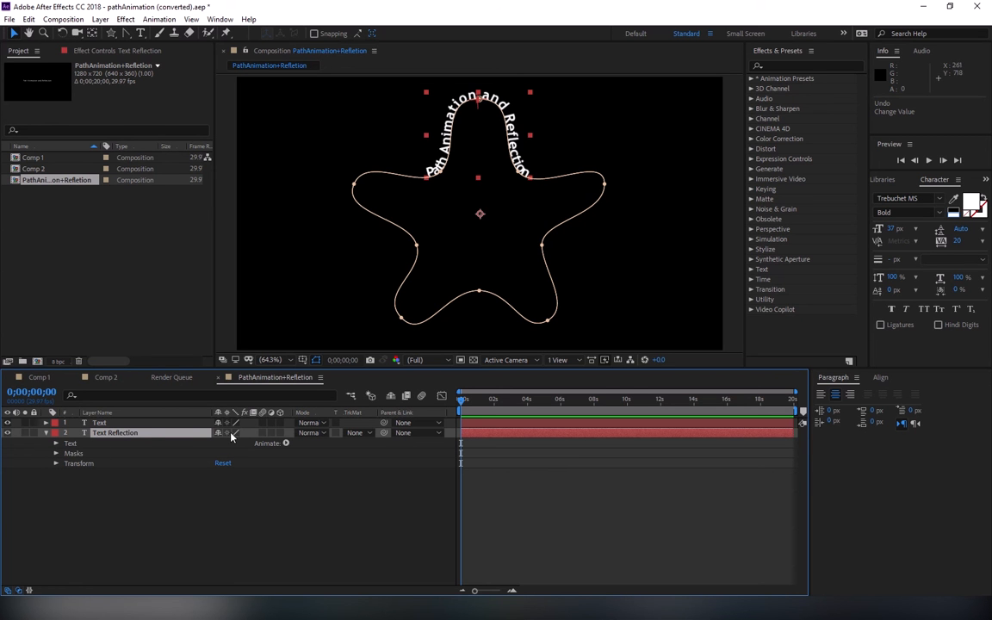
left_click(286, 445)
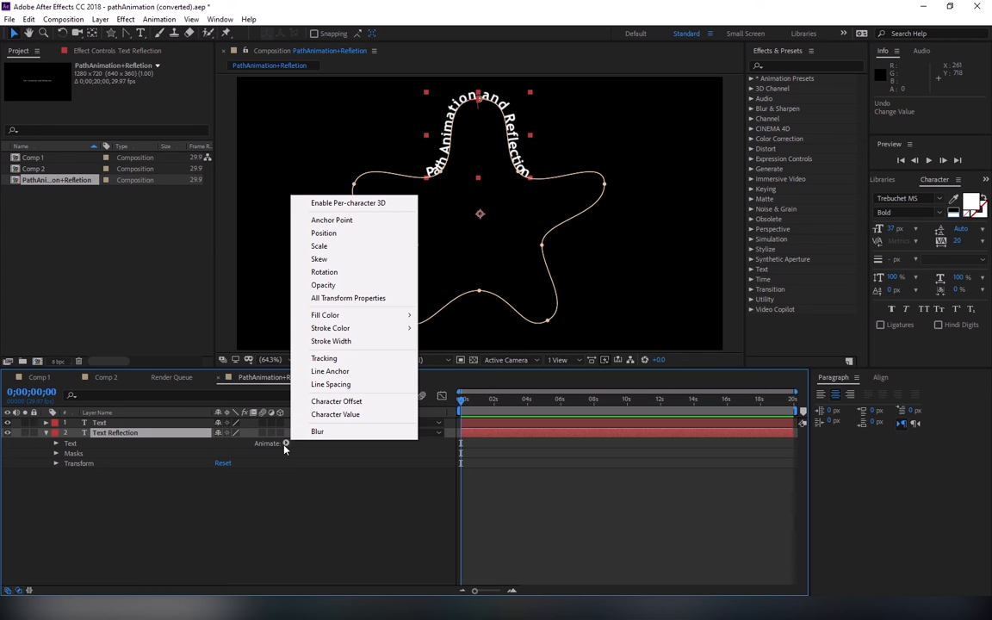
left_click(332, 248)
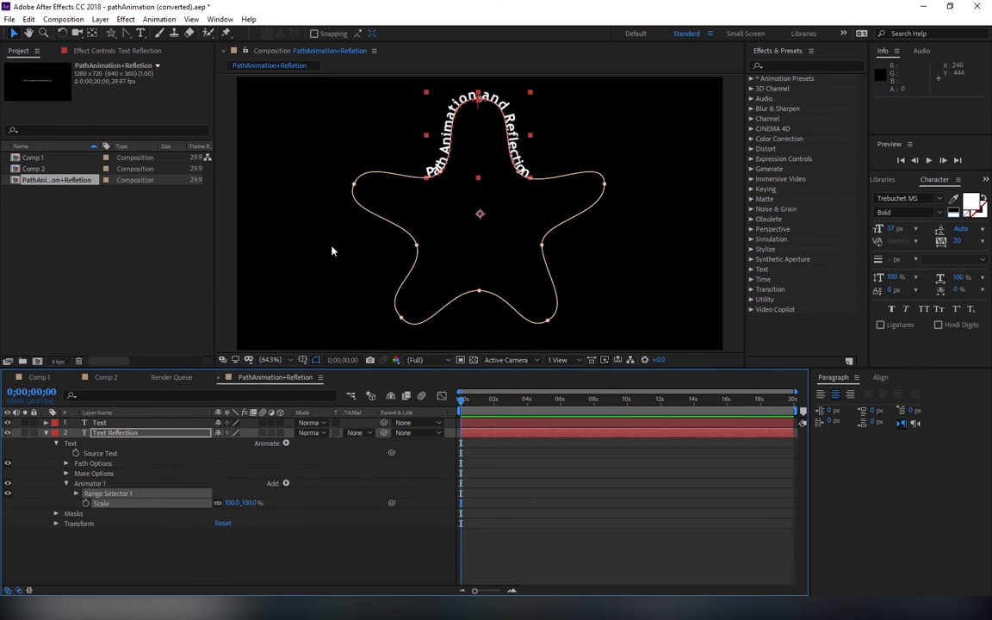
left_click(108, 496)
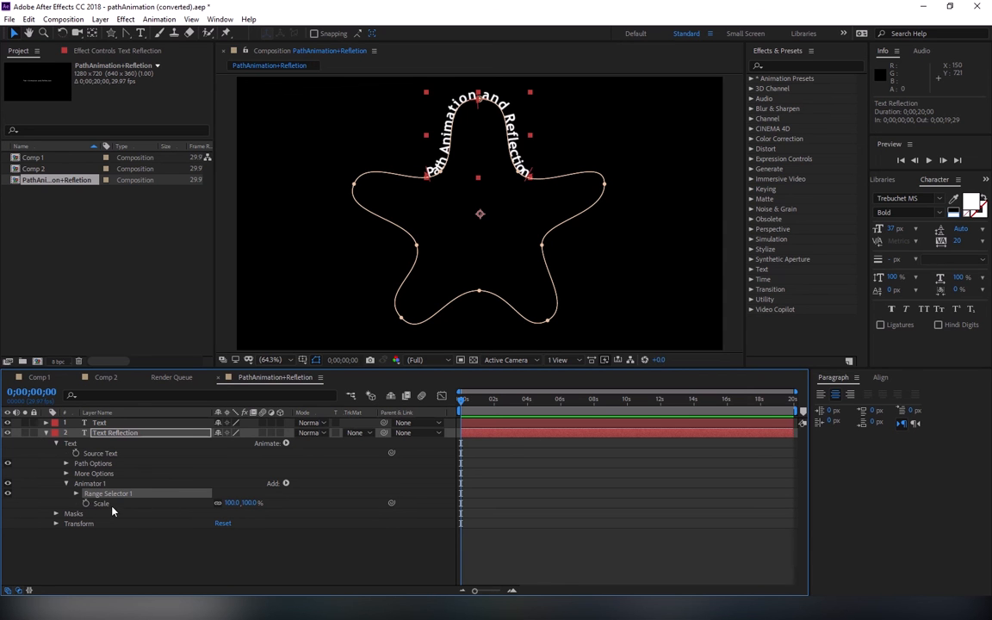
left_click(249, 503)
type("-100")
key("Return")
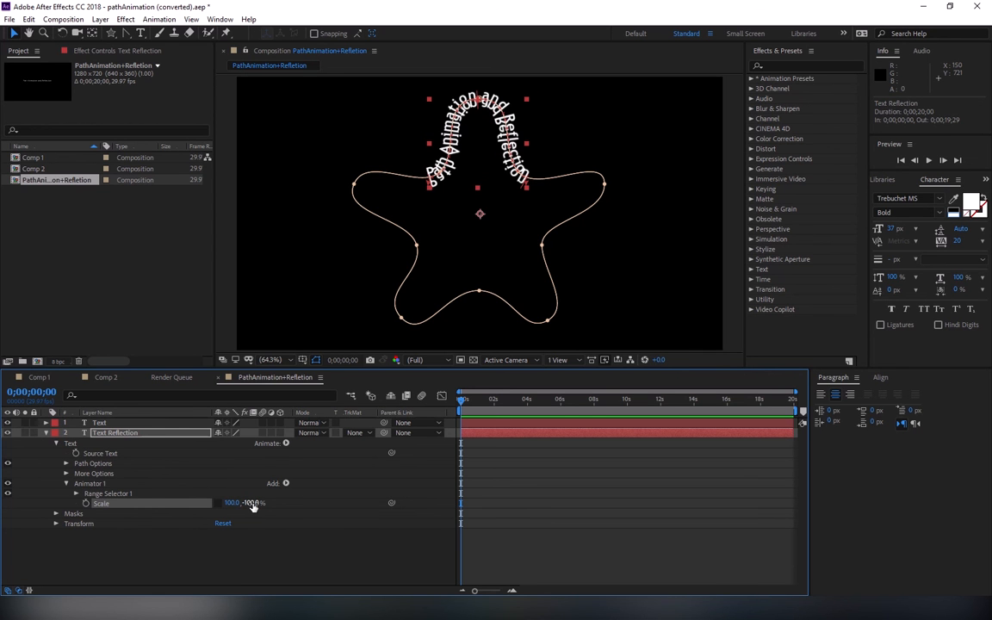
Step: Add a Position property to the Text Reflection layer's Animator 1 and set it to 0, 5
left_click(539, 203)
scroll(494, 173, "up", 1)
left_click_drag(492, 159, 478, 295)
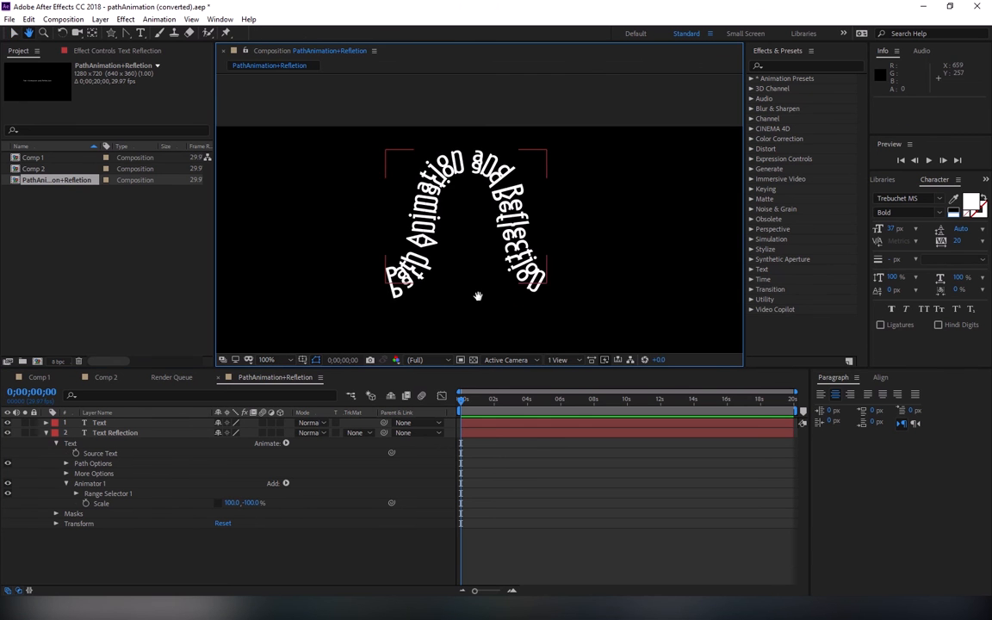
scroll(478, 288, "up", 2)
left_click_drag(482, 254, 483, 197)
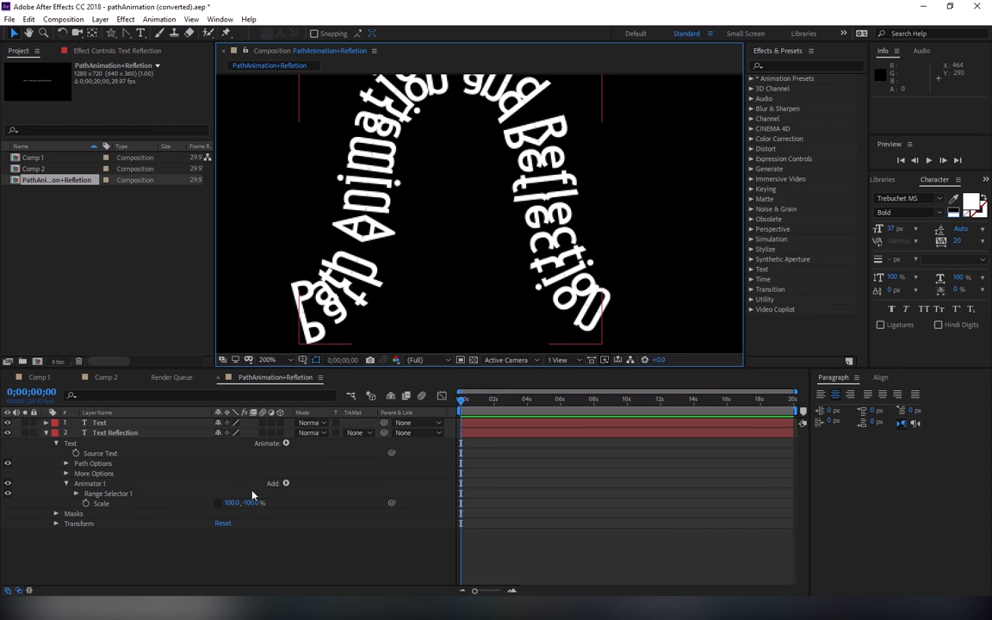
left_click(125, 485)
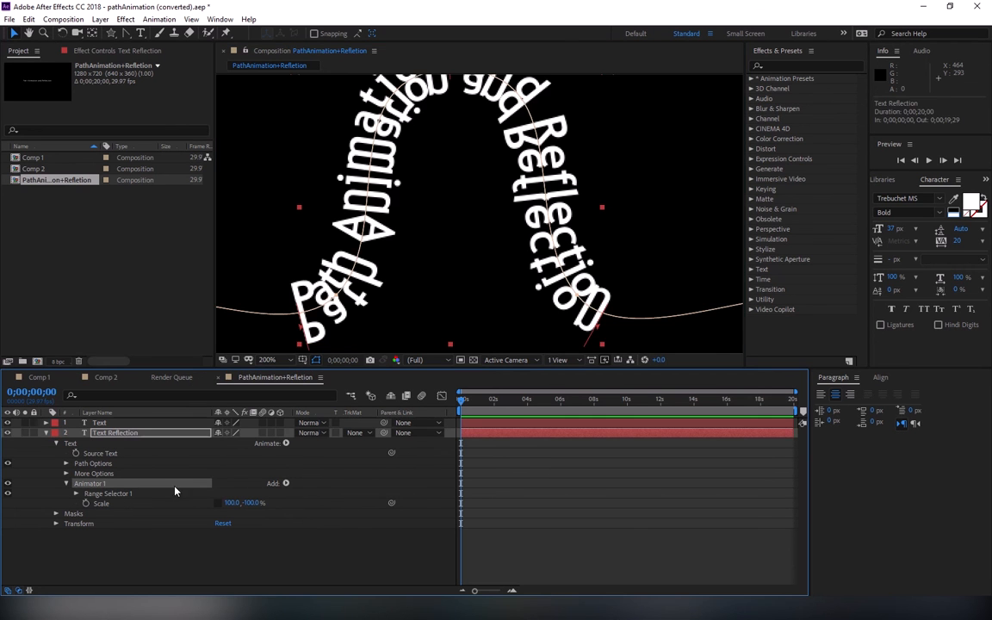
left_click(286, 483)
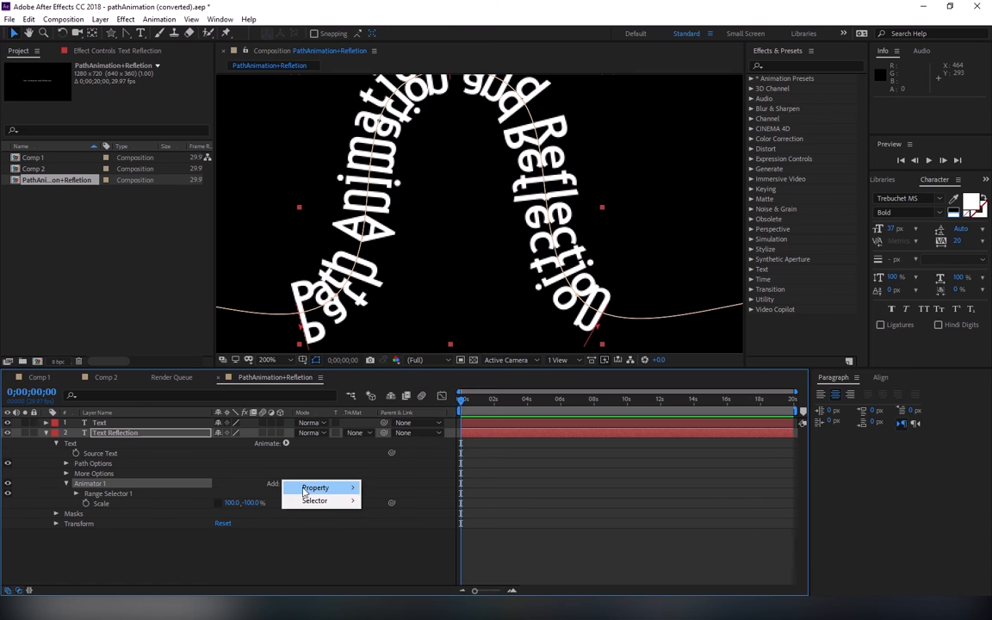
mouse_move(303, 489)
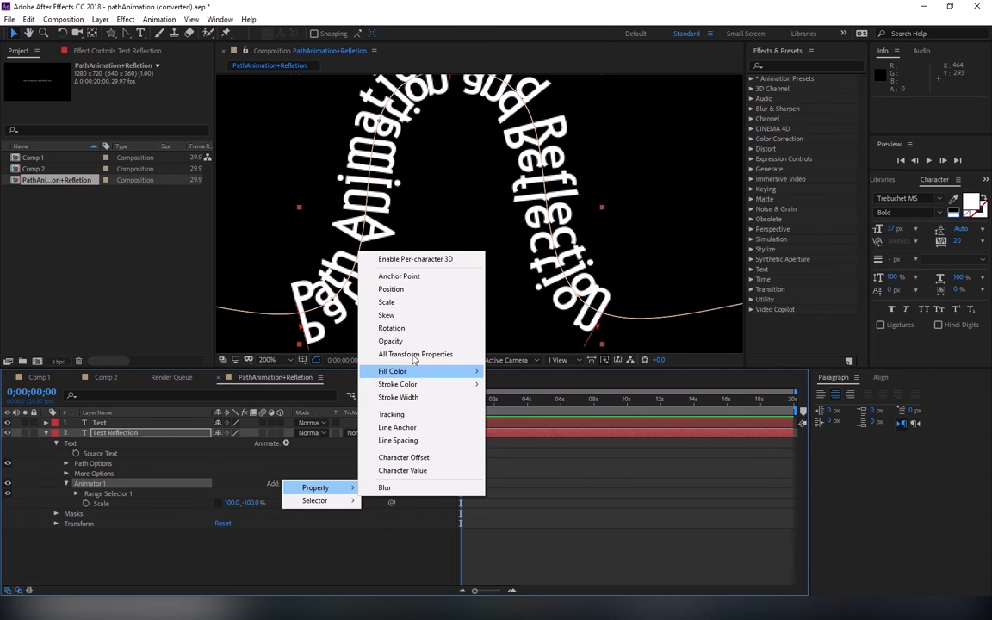
left_click(390, 288)
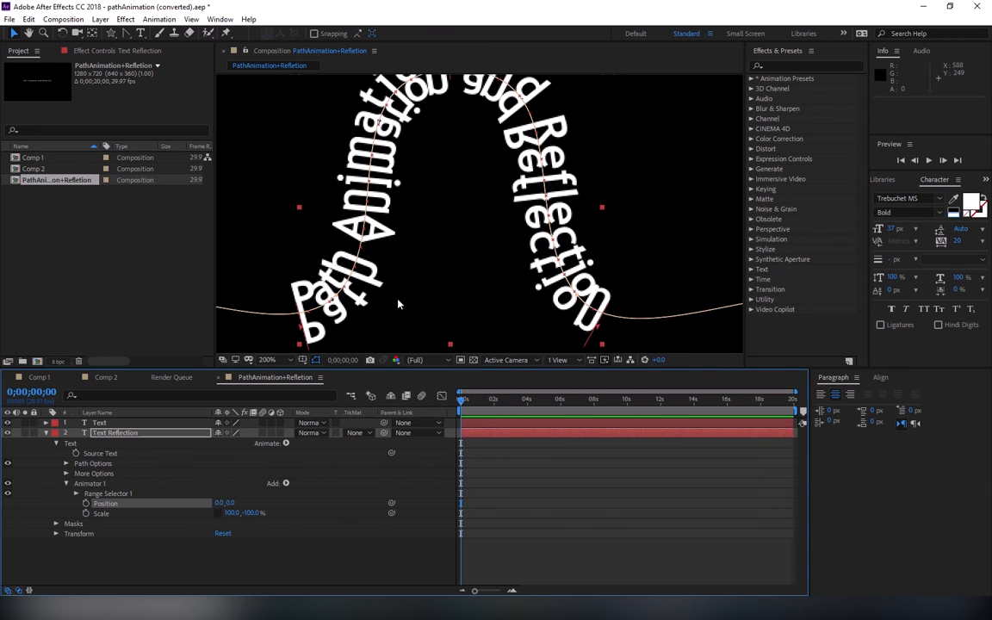
left_click_drag(229, 502, 234, 502)
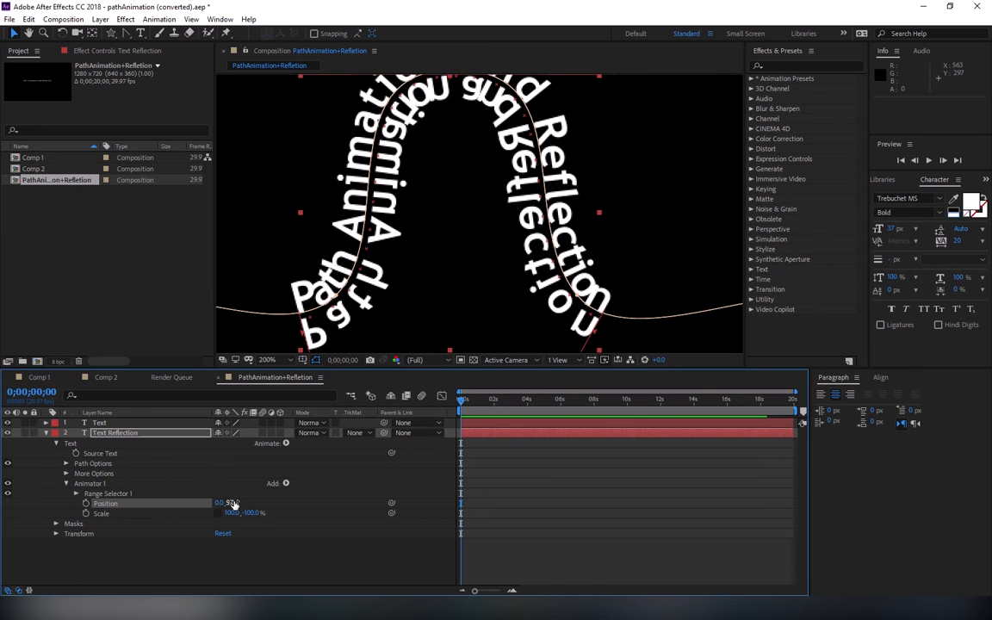
Step: Add a Position text animator to the Text layer and set it to 0, -6 to lift the characters off the path
left_click(129, 423)
left_click(46, 433)
left_click(46, 423)
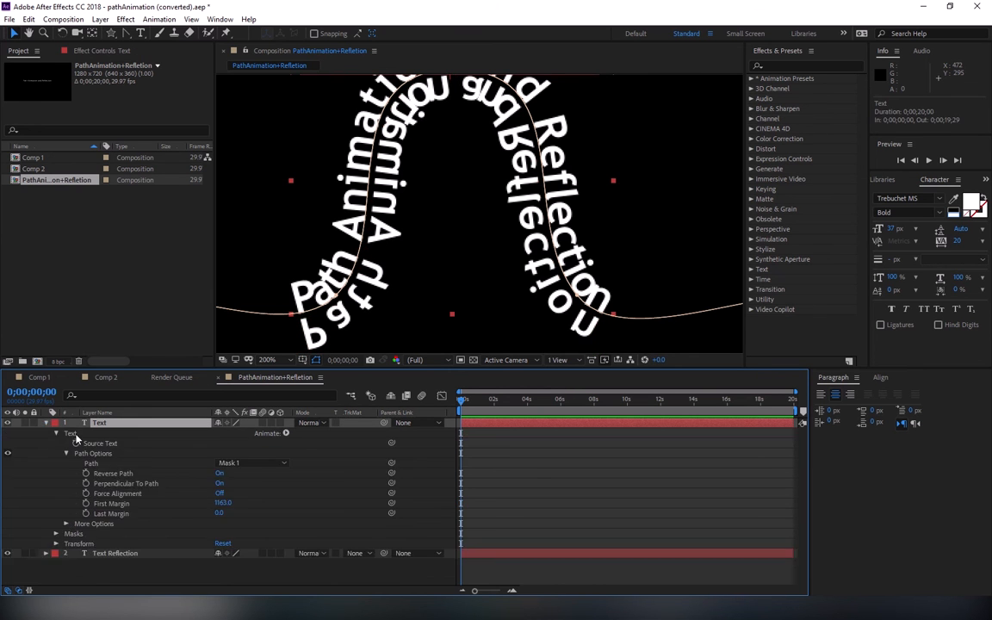
left_click(272, 435)
left_click(272, 435)
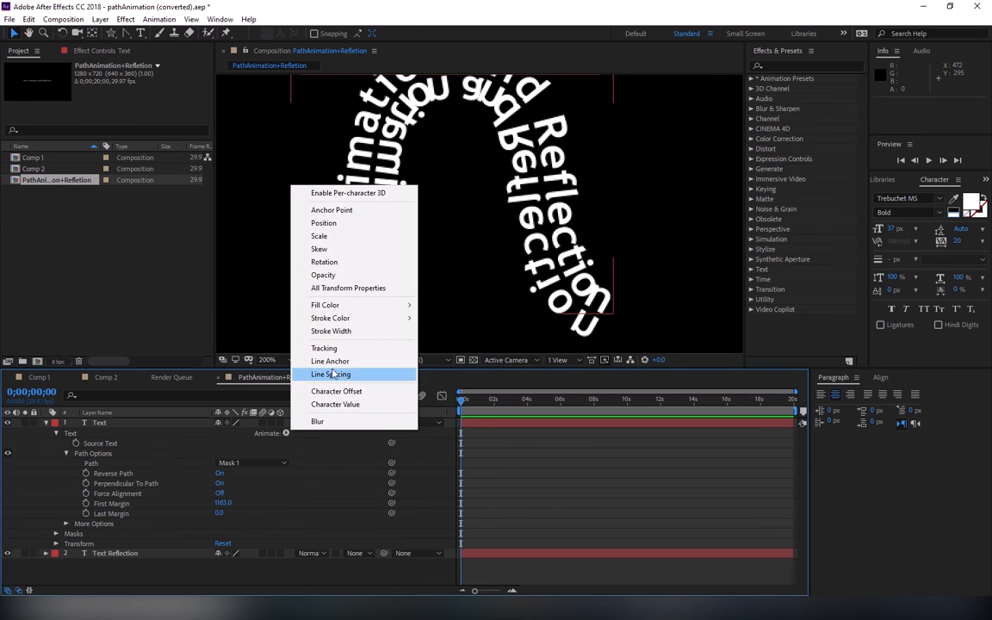
left_click(324, 223)
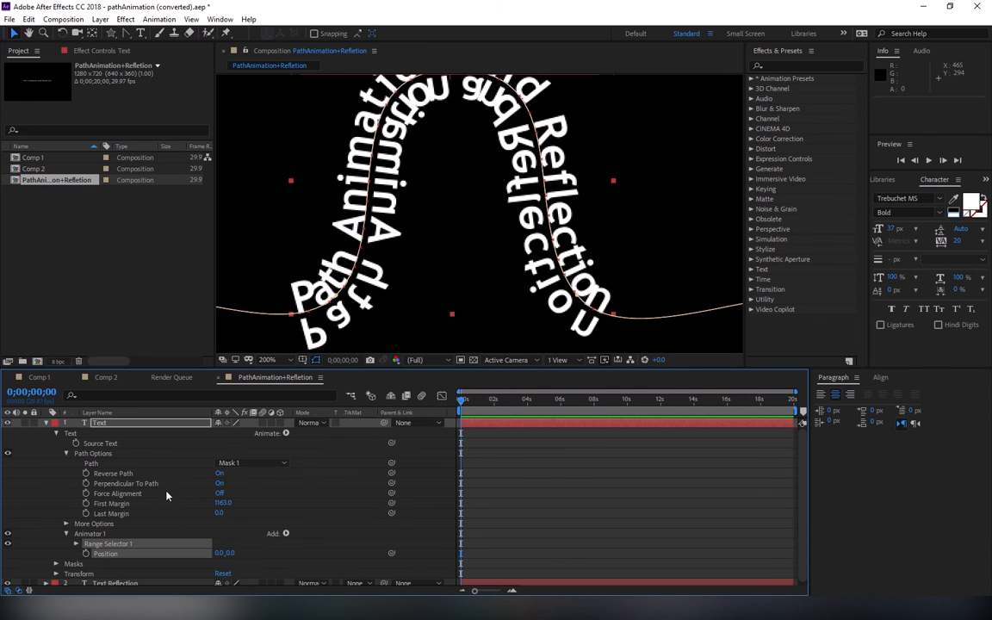
left_click(228, 553)
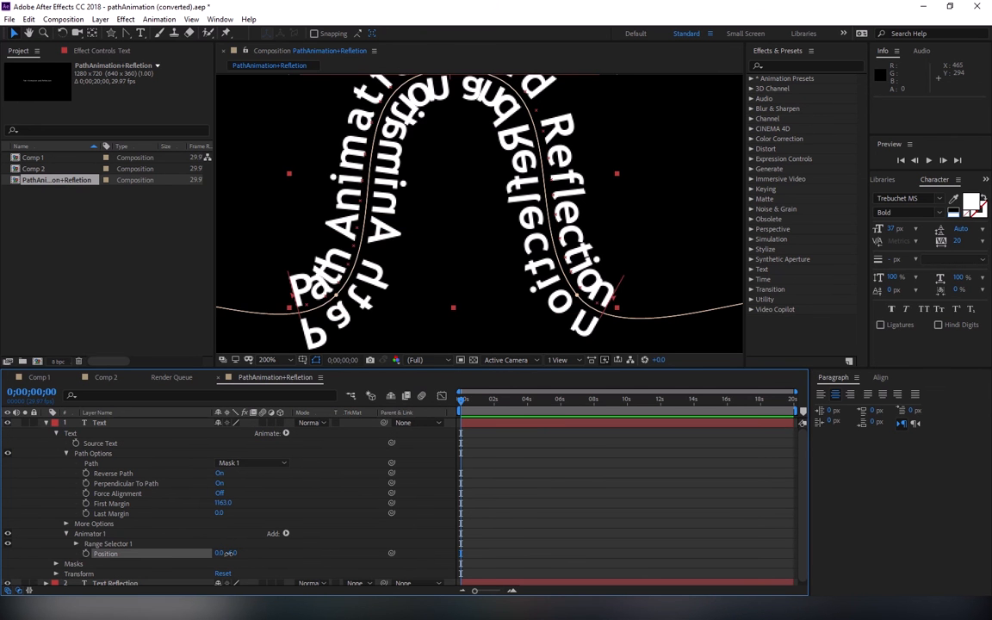
left_click_drag(229, 553, 228, 553)
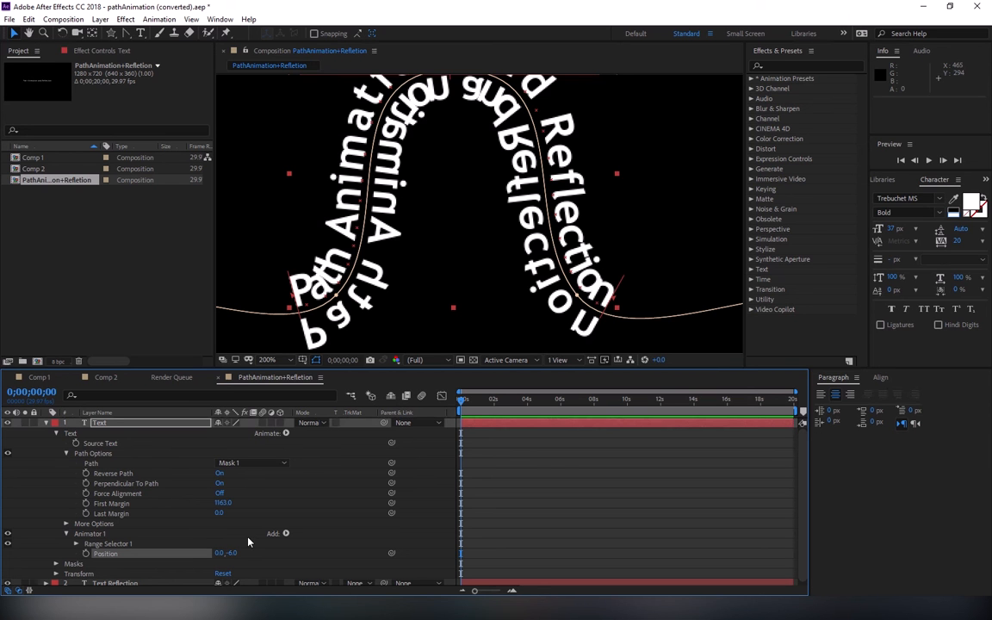
left_click(55, 434)
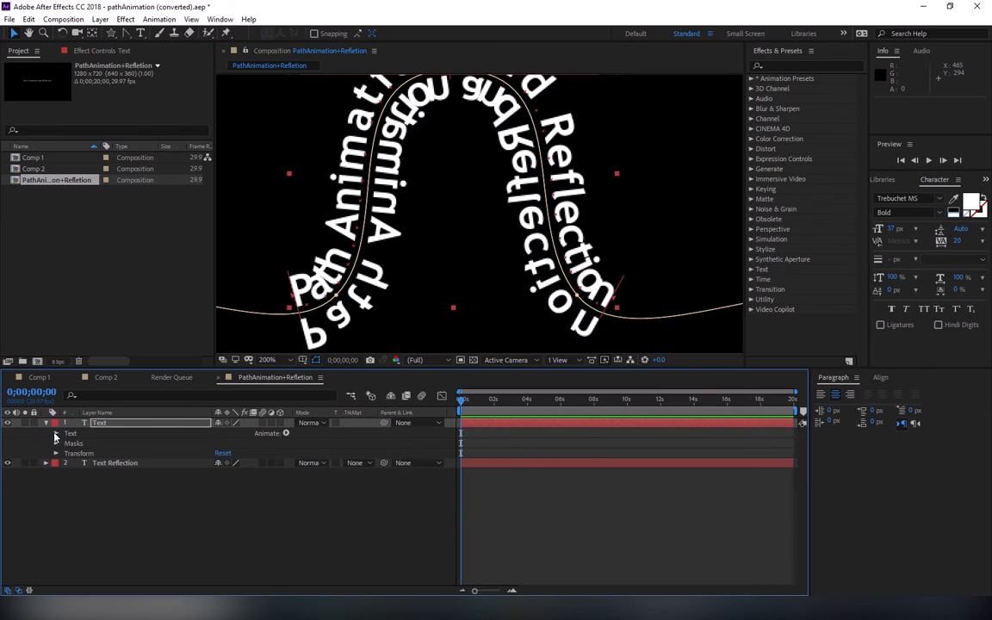
left_click(46, 423)
key("comma")
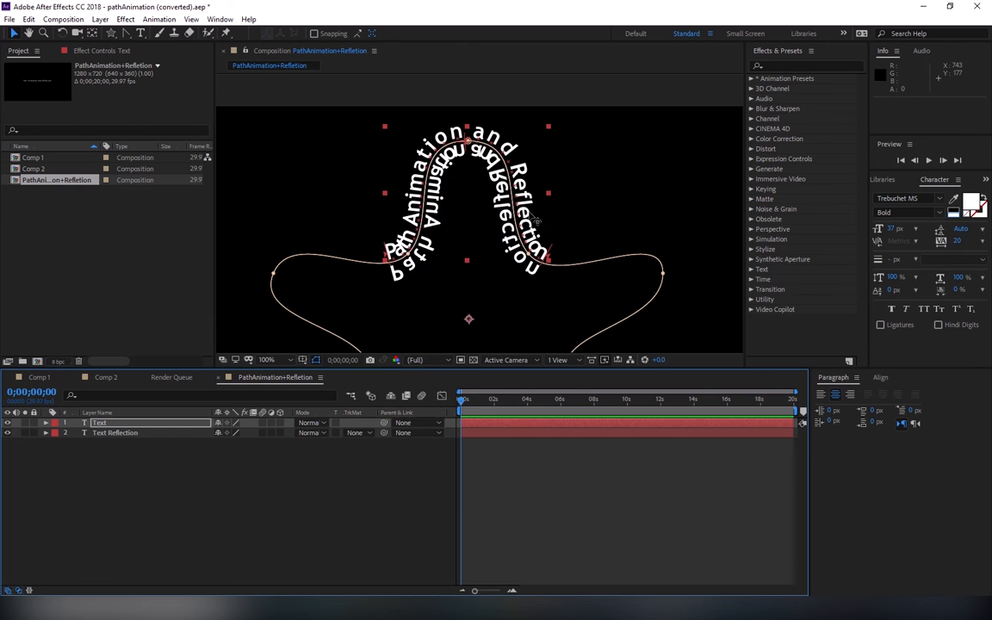
Step: Delete the Text Reflection layer and fit the whole composition in the viewer
mouse_move(463, 400)
left_mouse_down()
mouse_move(643, 419)
mouse_move(538, 402)
mouse_move(459, 413)
left_mouse_up()
mouse_move(561, 616)
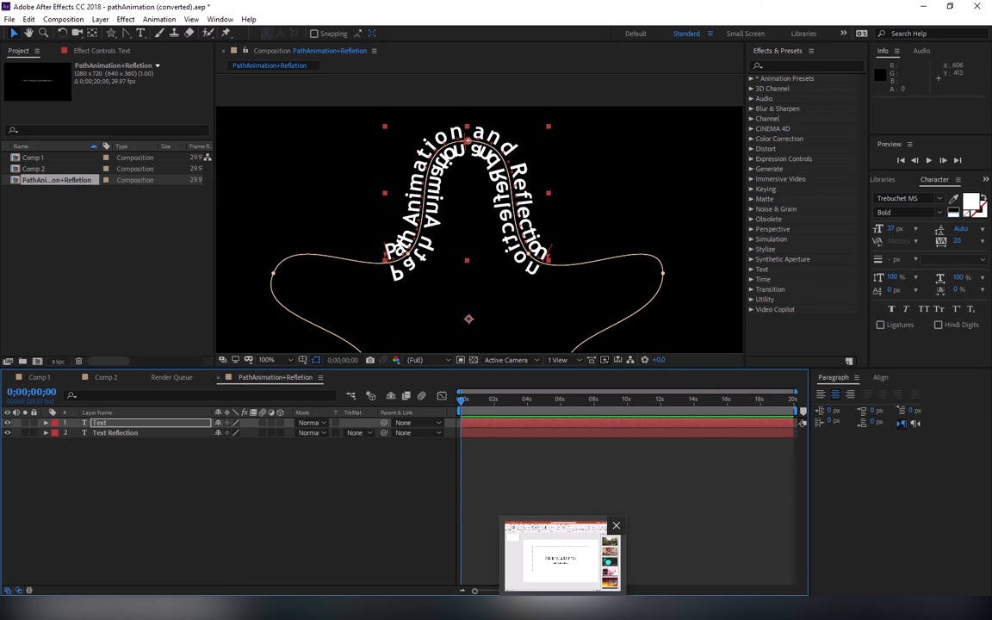
left_click(116, 434)
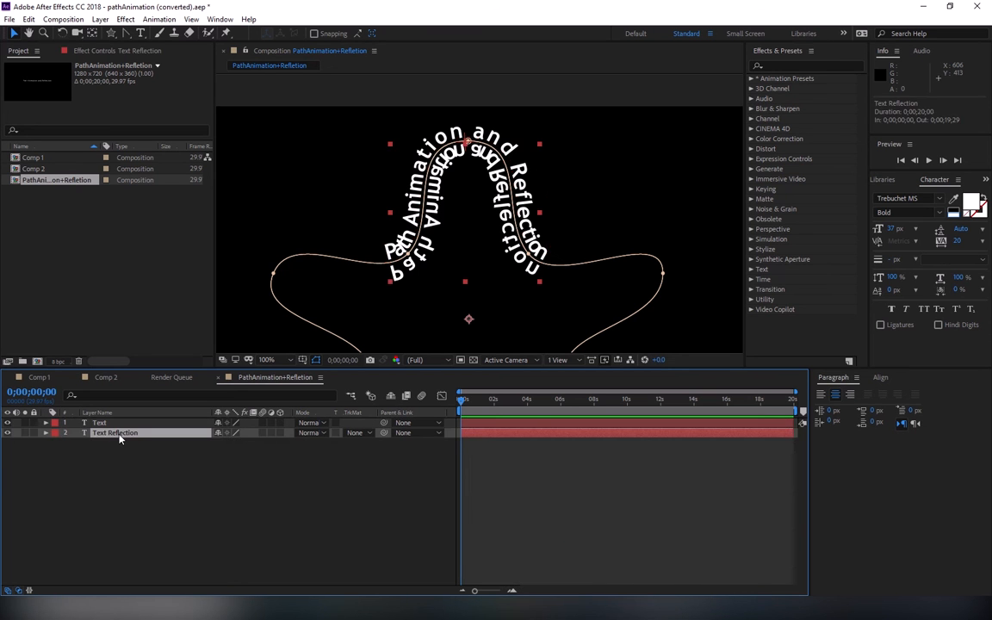
key("Delete")
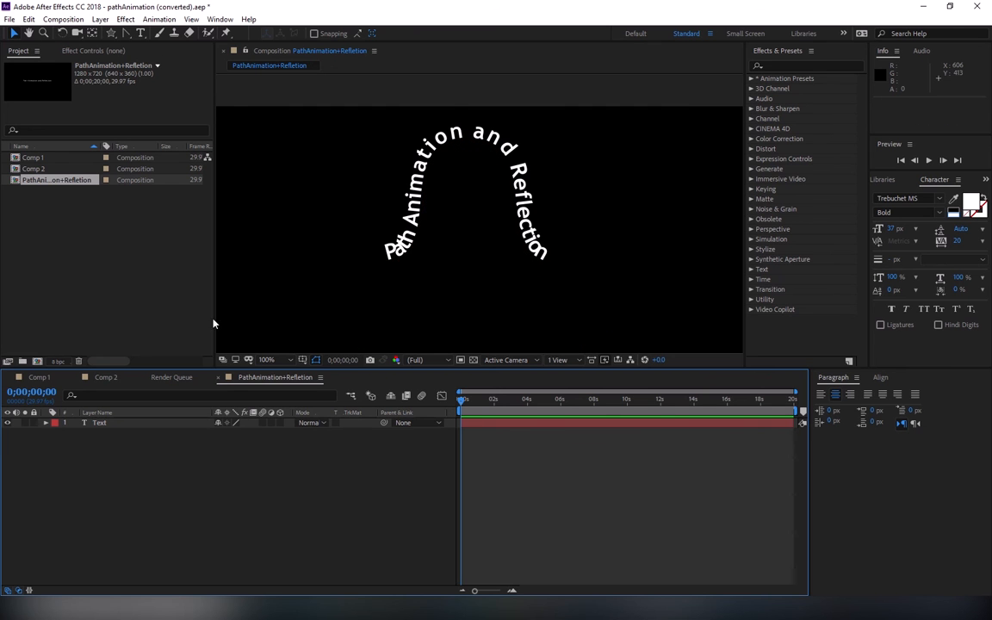
left_click(280, 362)
left_click(258, 339)
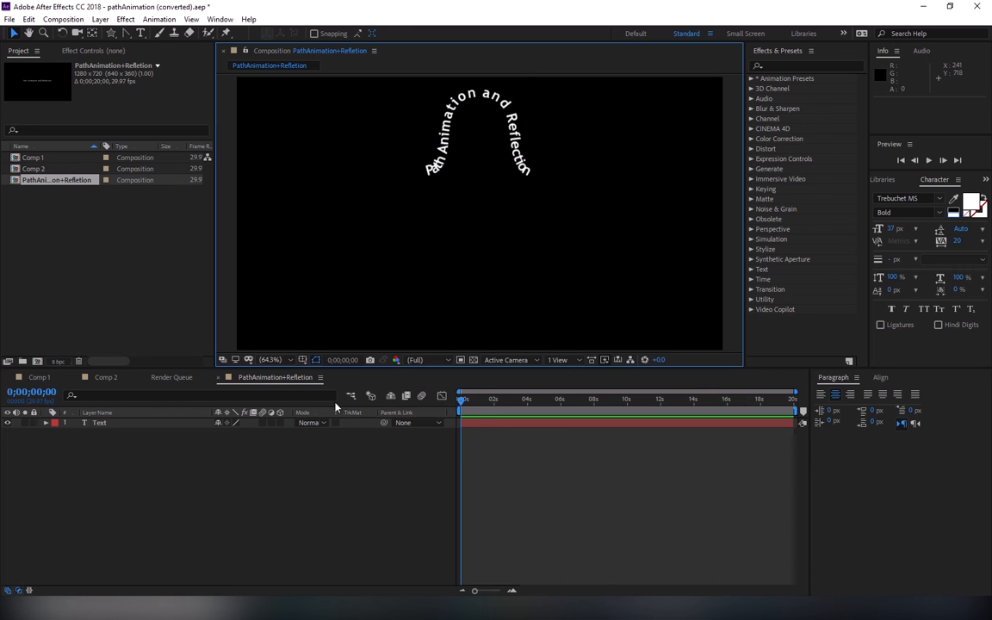
Step: Enable keyframing for First Margin in the Text layer's Path Options at 0;00;00;00
left_click(96, 423)
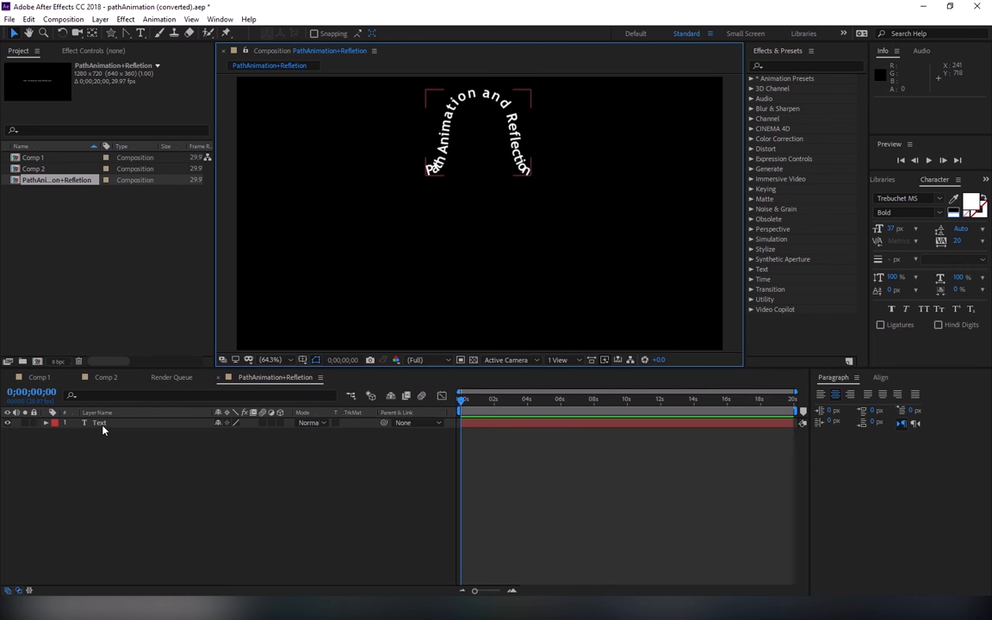
left_click(47, 423)
left_click(56, 442)
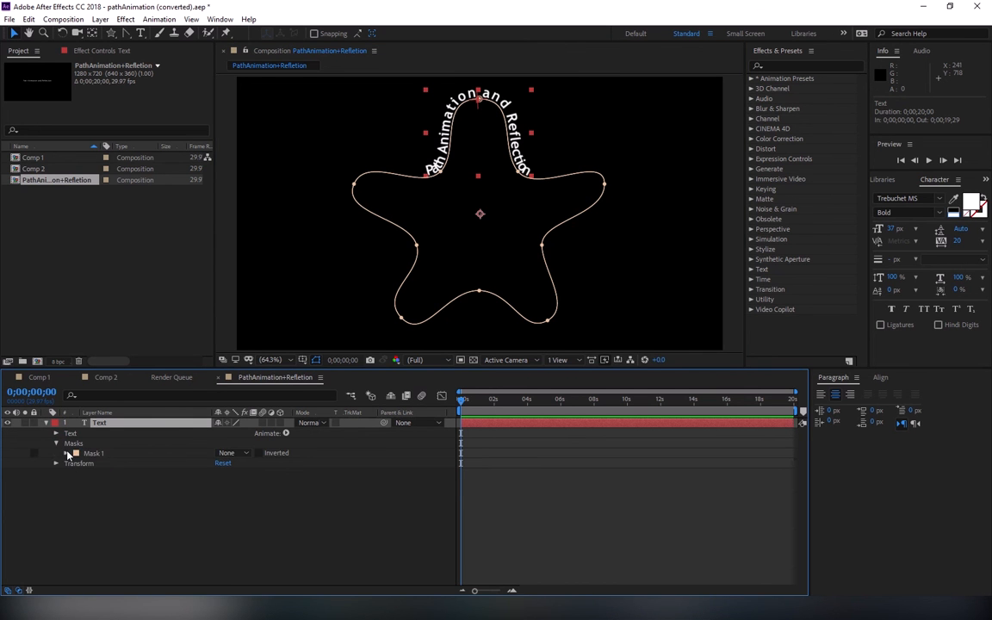
left_click(67, 453)
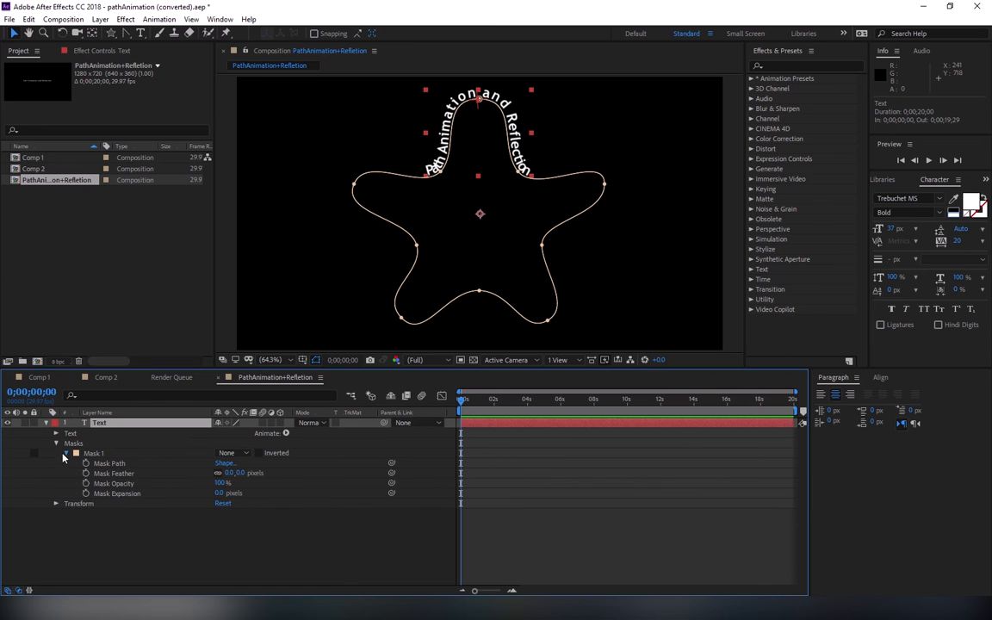
left_click(66, 453)
left_click(56, 433)
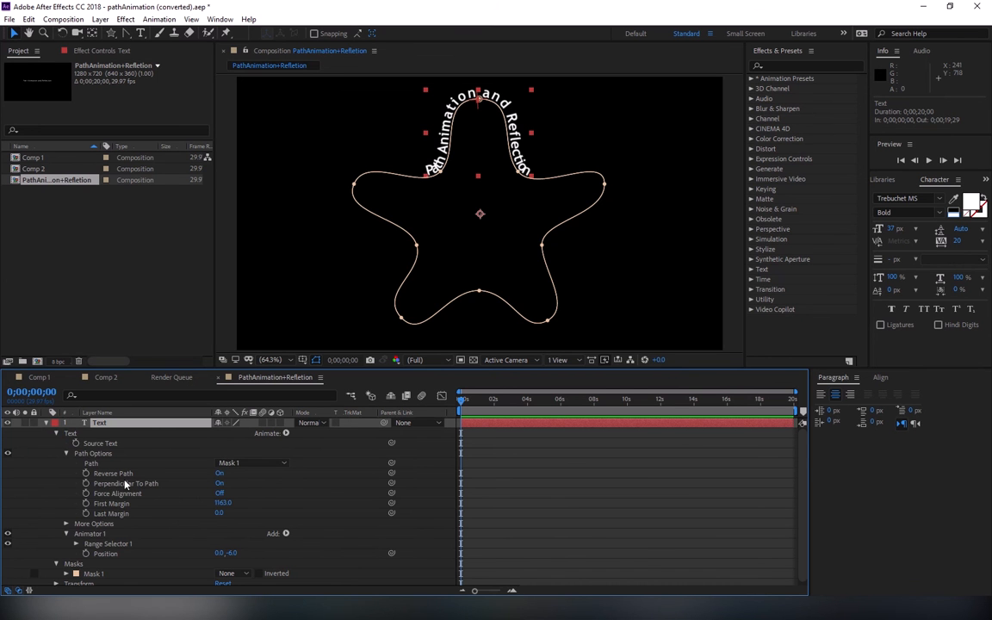
left_click(157, 507)
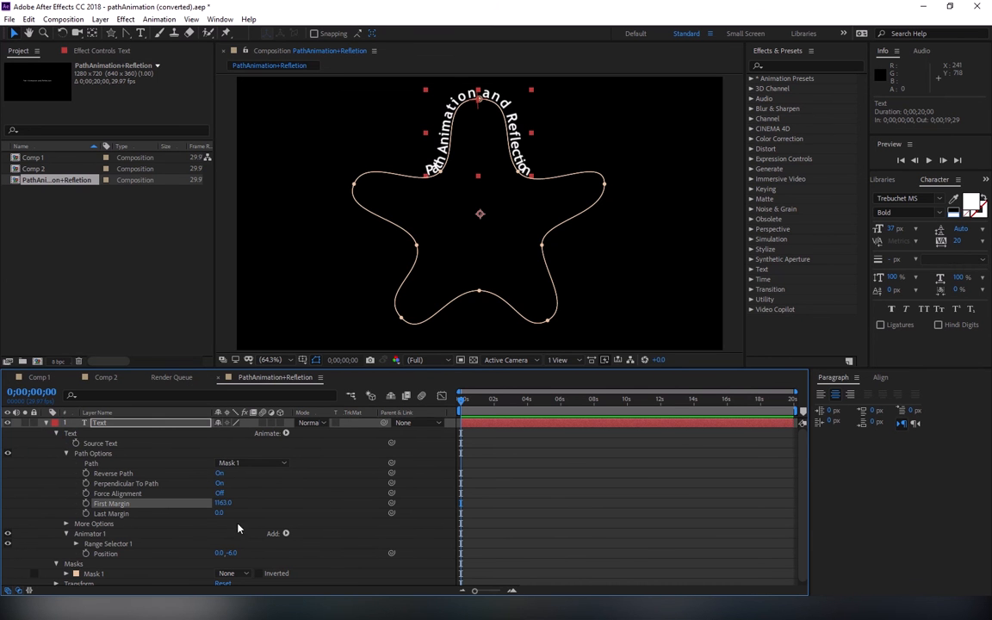
left_click(87, 503)
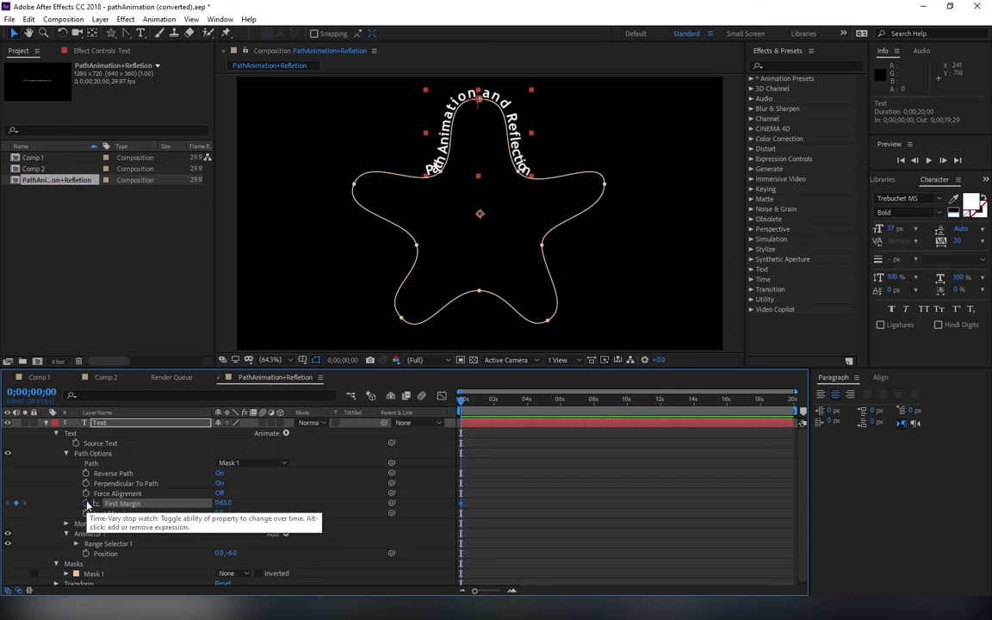
Step: Move the current time to 0;00;05;00 and set the composition's duration to 0;00;10;00
left_click(17, 396)
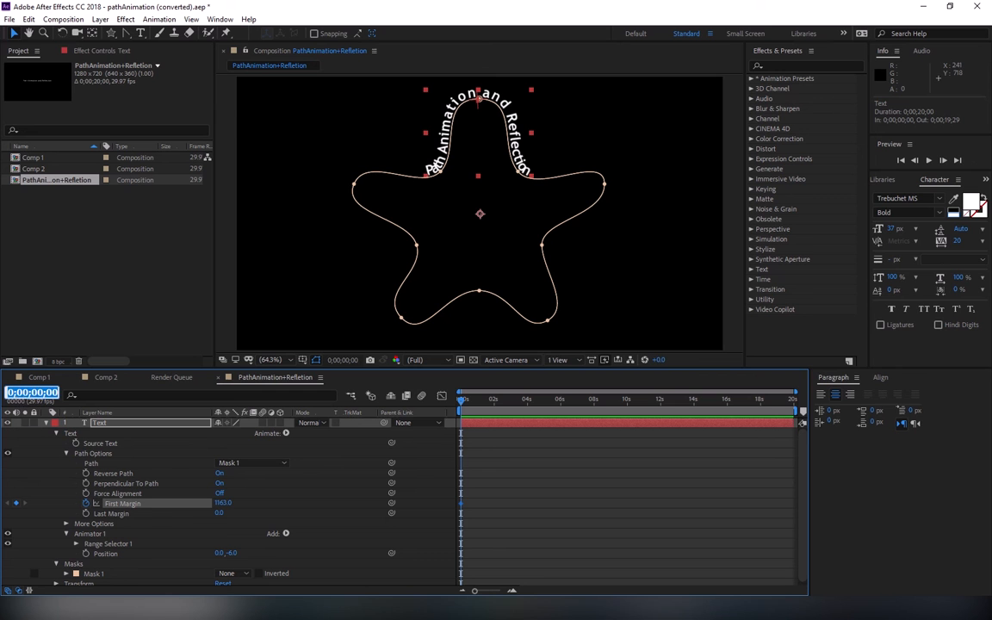
type("500")
key("Return")
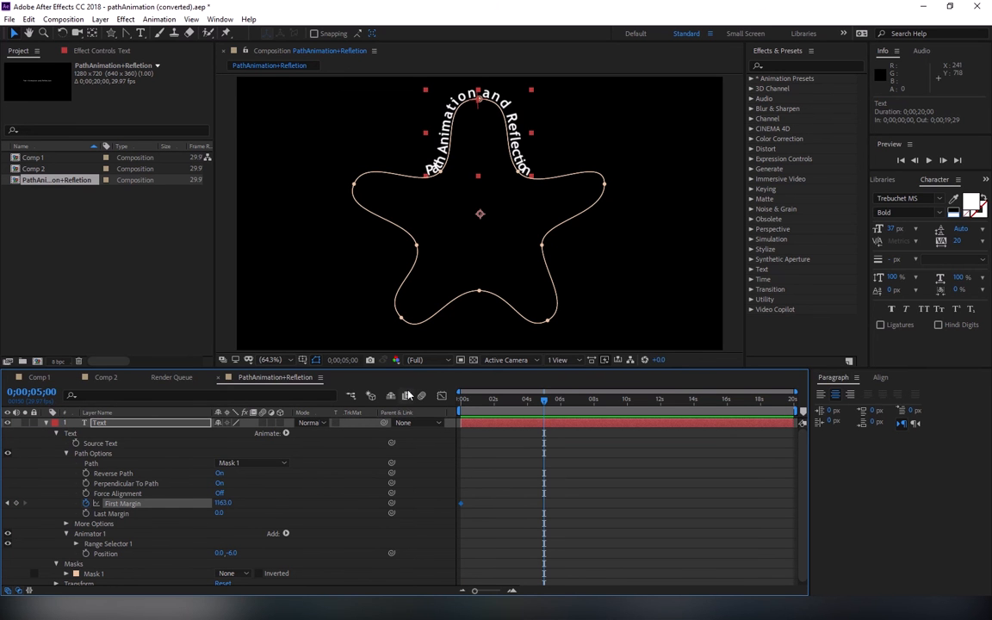
key("ctrl+k")
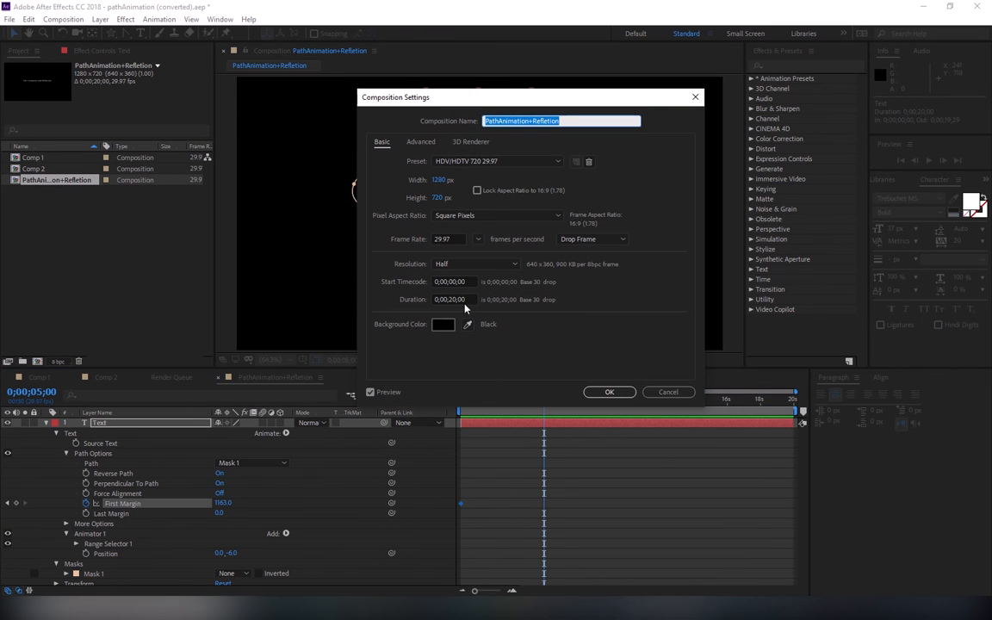
left_click(465, 301)
type("1000")
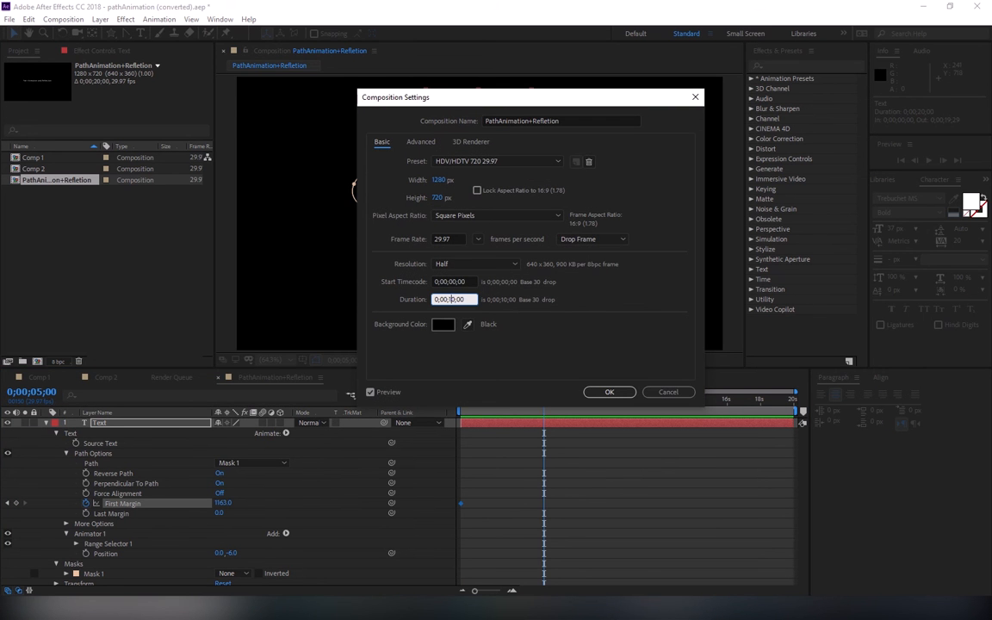
key("Return")
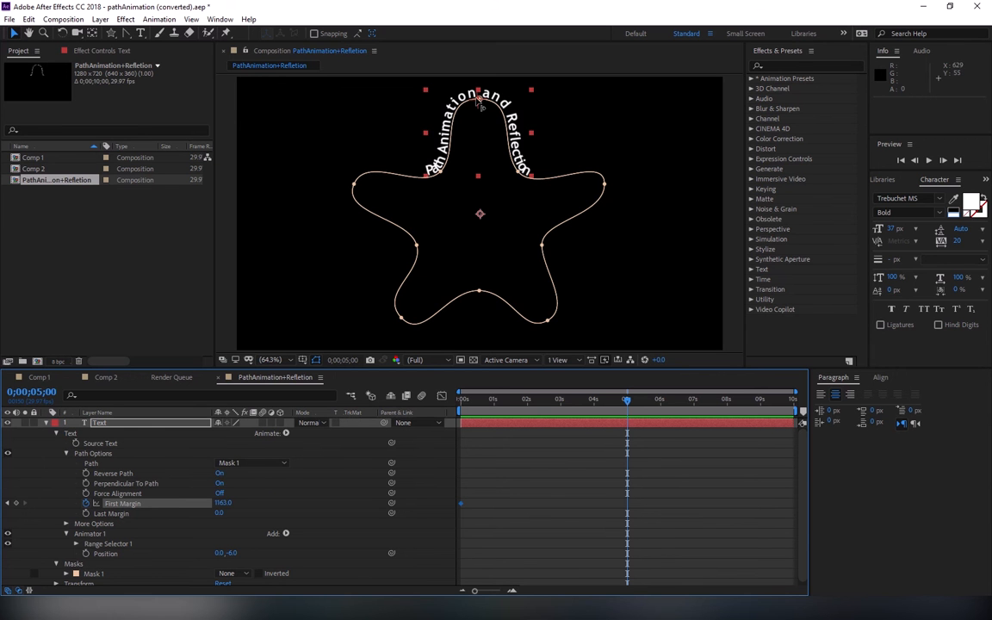
Step: Slide the text once around the star path back to its top point, with First Margin about 3509, and scrub through the animation
mouse_move(479, 101)
left_mouse_down()
mouse_move(572, 262)
mouse_move(500, 332)
mouse_move(370, 284)
mouse_move(387, 151)
mouse_move(474, 118)
mouse_move(480, 102)
left_mouse_up()
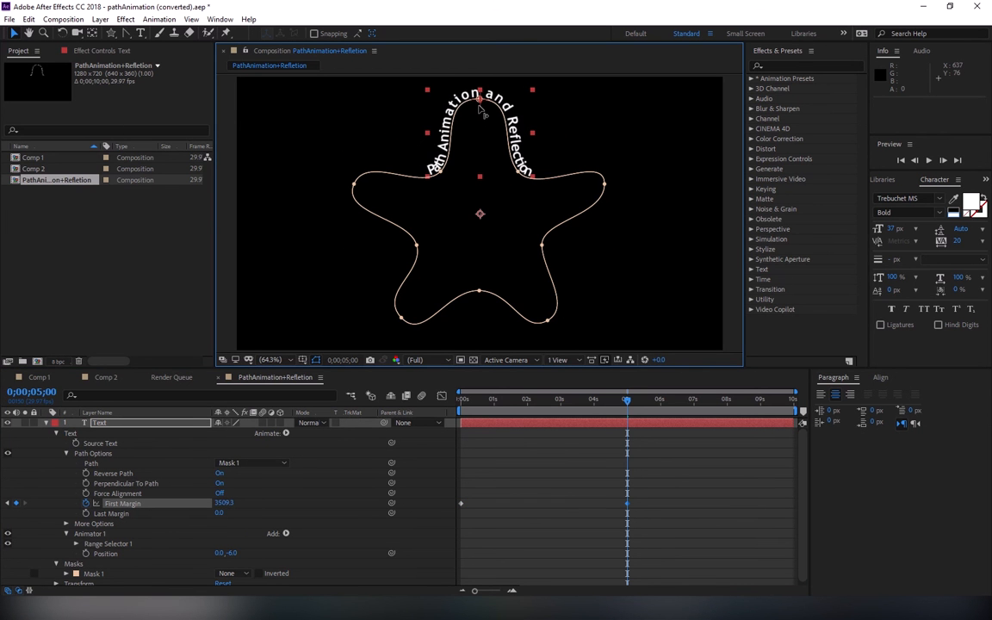
left_click_drag(627, 399, 436, 404)
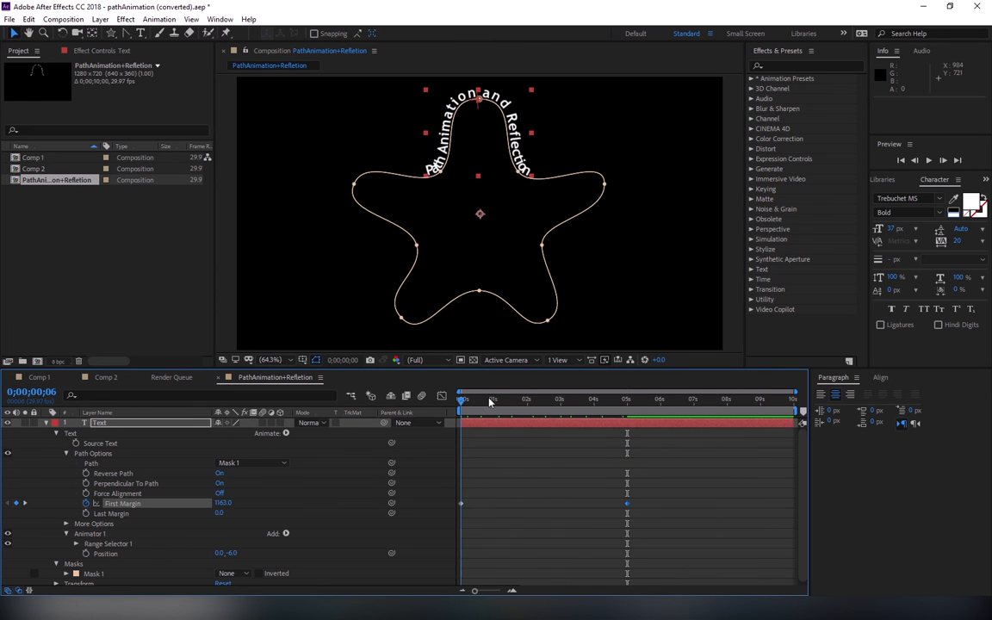
left_click_drag(578, 416, 345, 441)
Step: Set the Text layer's Animator 1 Position to 0, -5 and deselect the layer
left_click(233, 553)
type("-5")
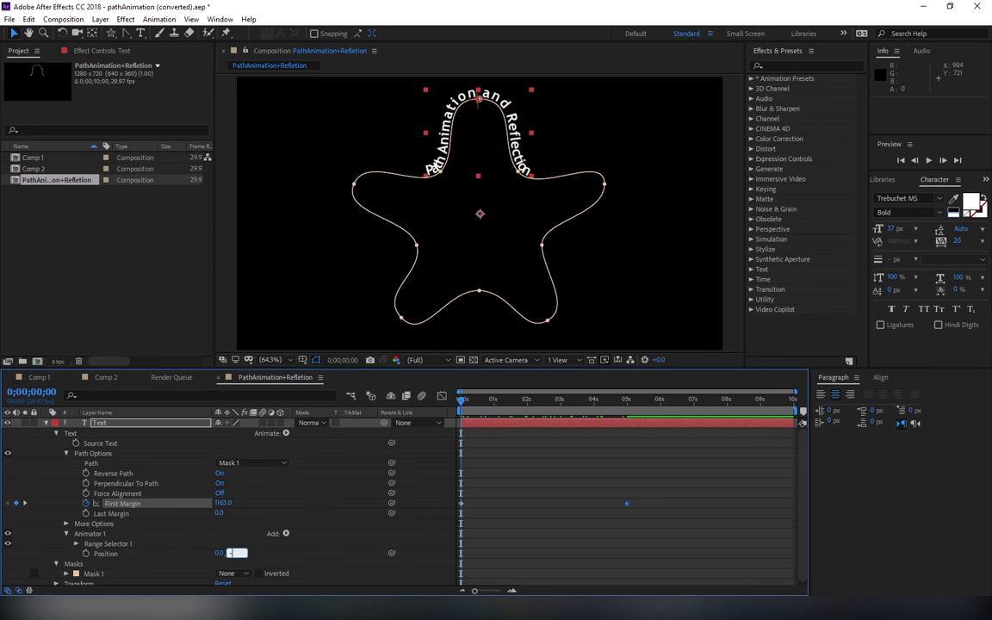
key("Return")
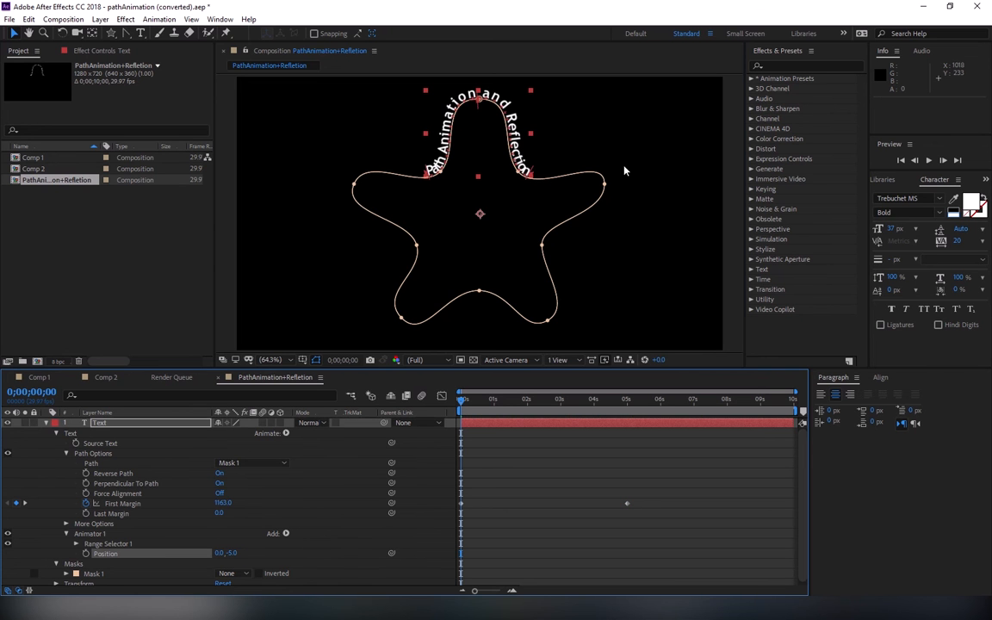
left_click(562, 148)
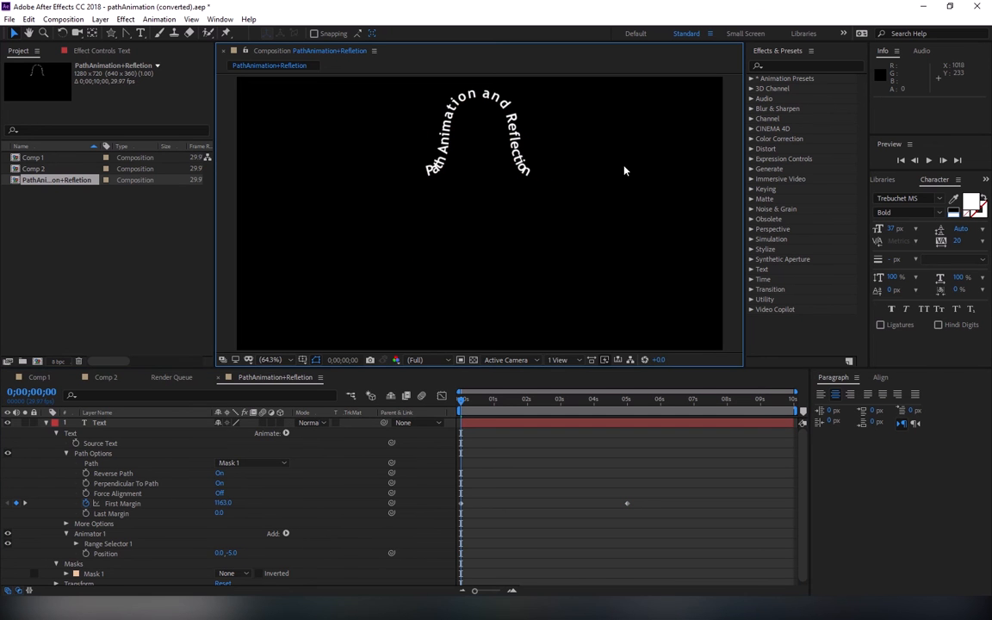
Step: Duplicate the Text layer, place the copy below the original and rename it Text Reflection
left_click(45, 423)
left_click(104, 422)
key("ctrl+d")
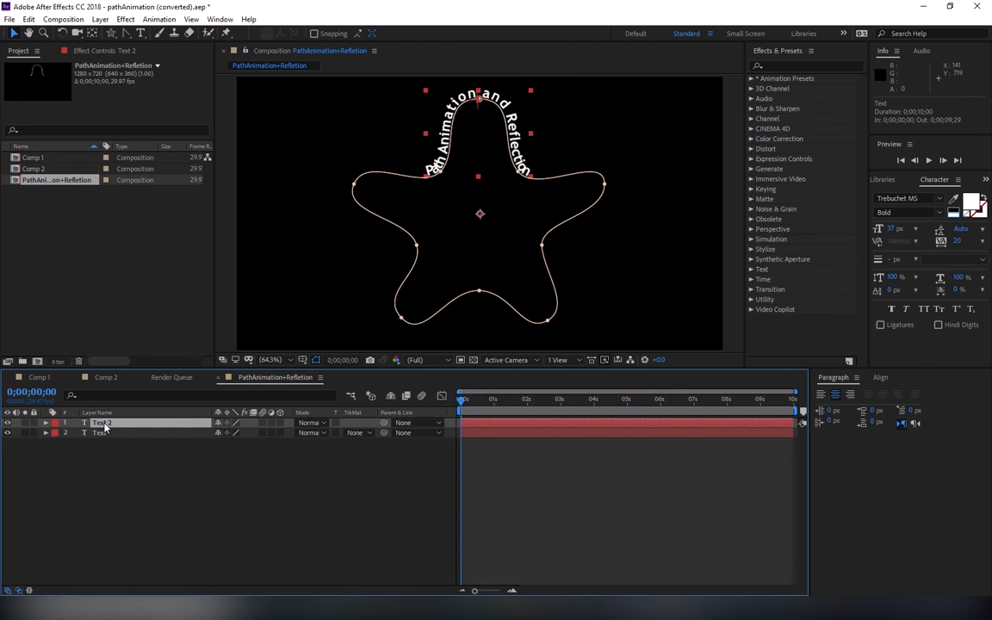
left_click_drag(104, 428, 104, 437)
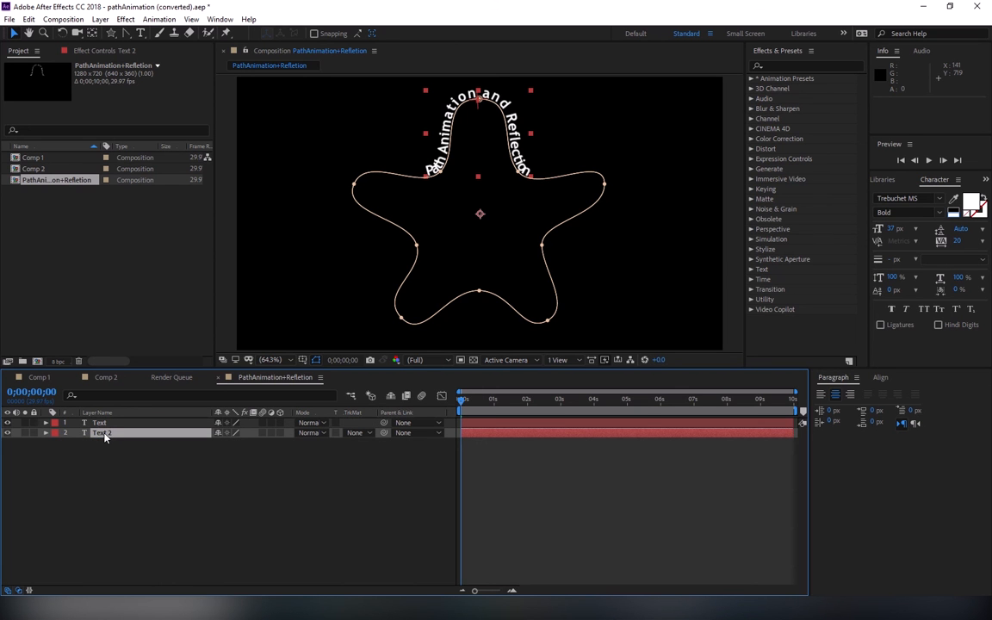
key("Return")
type("Text")
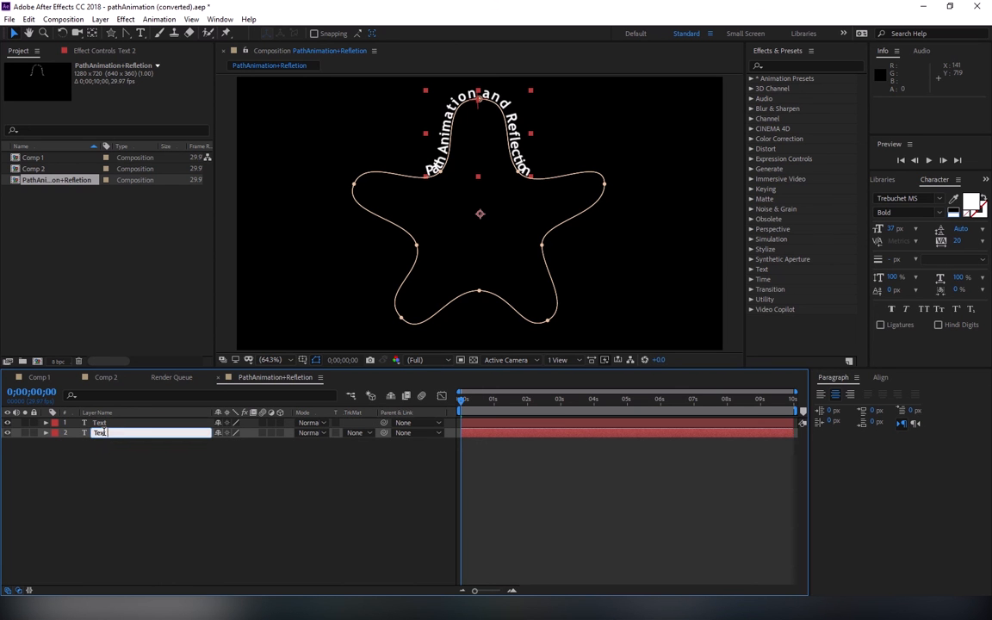
type(" Reflection")
key("Return")
key("apostrophe")
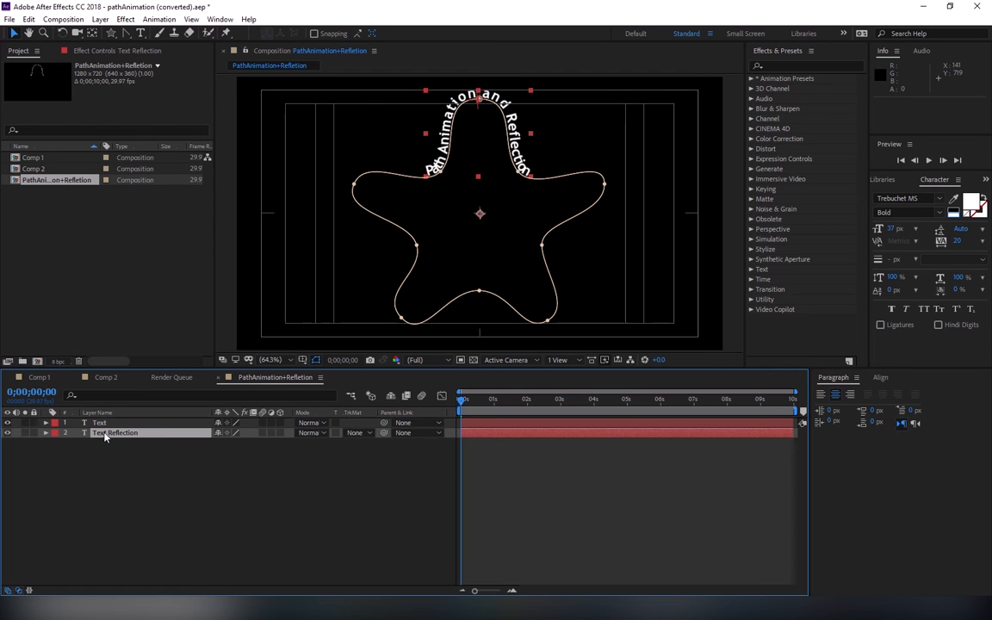
Step: Set the Text Reflection layer's Animator 1 Position to 0, 5
left_click(46, 434)
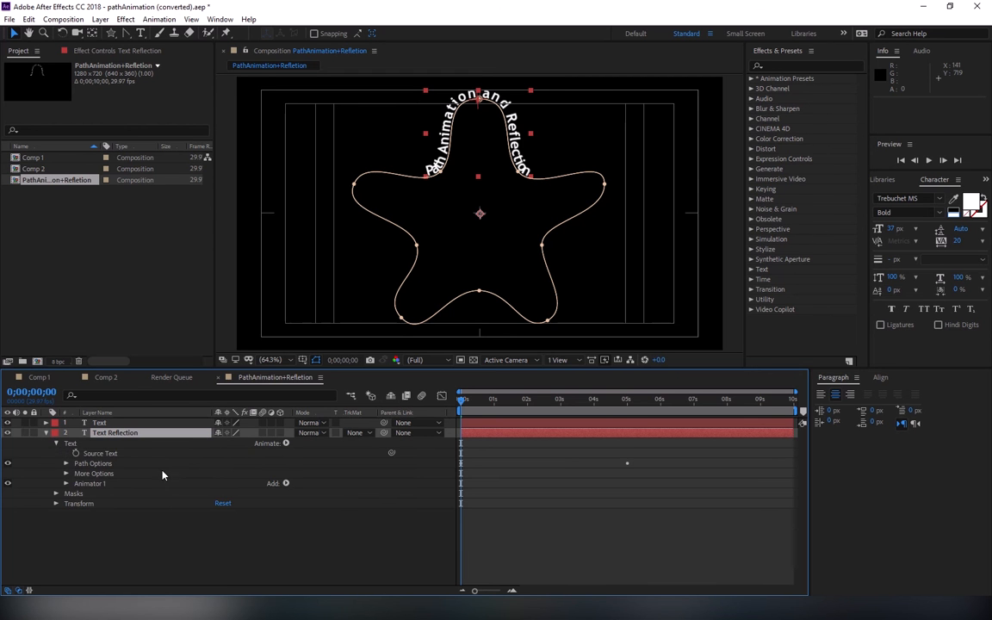
left_click(66, 484)
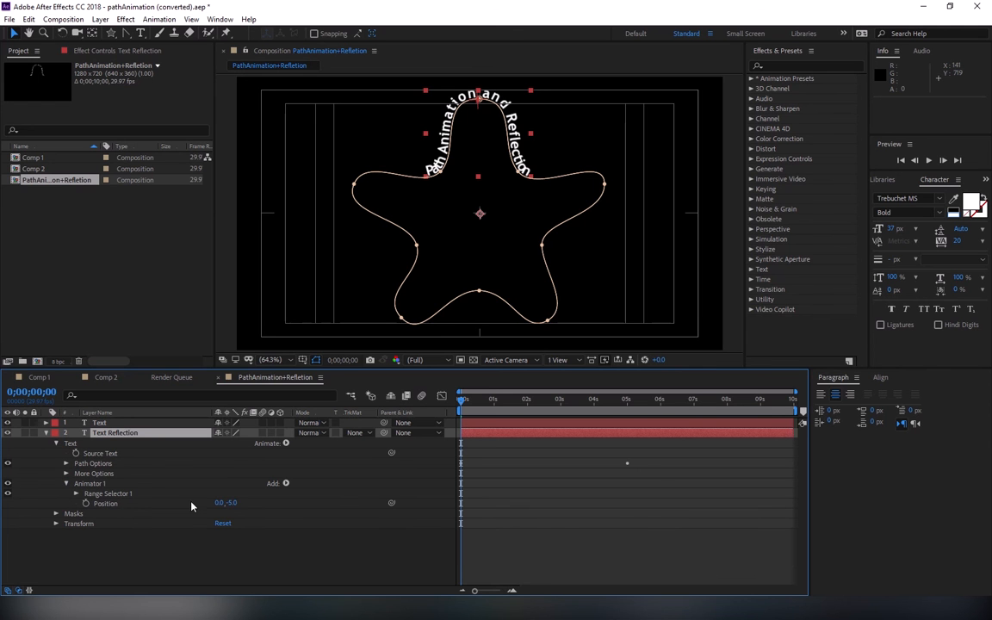
left_click(232, 504)
type("5")
key("Return")
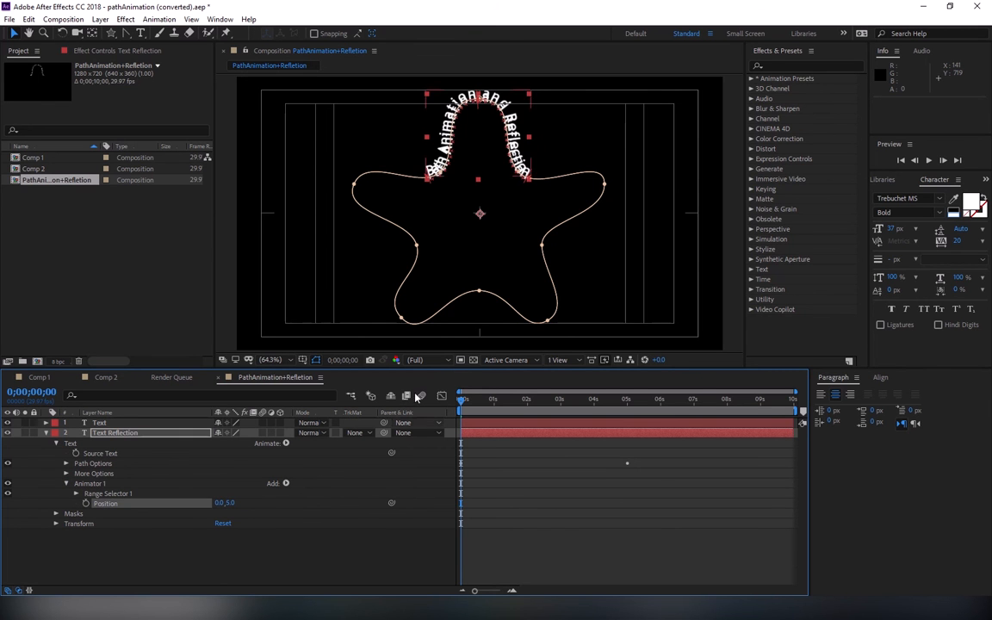
Step: Add a Scale property to Text Reflection's Animator 1, unlink its proportions and set it to 100, -100%
left_click(286, 483)
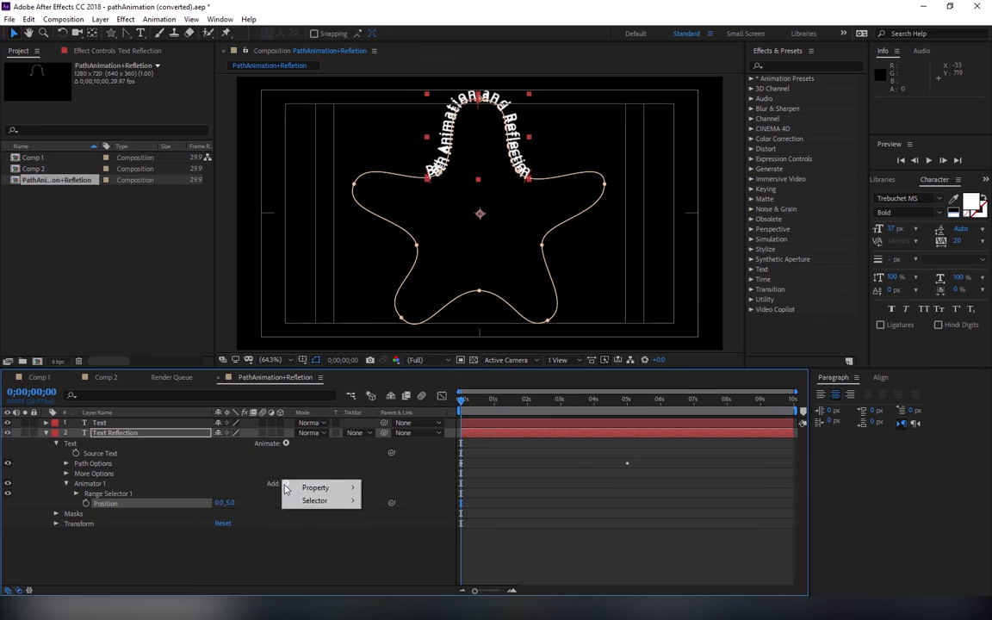
mouse_move(317, 488)
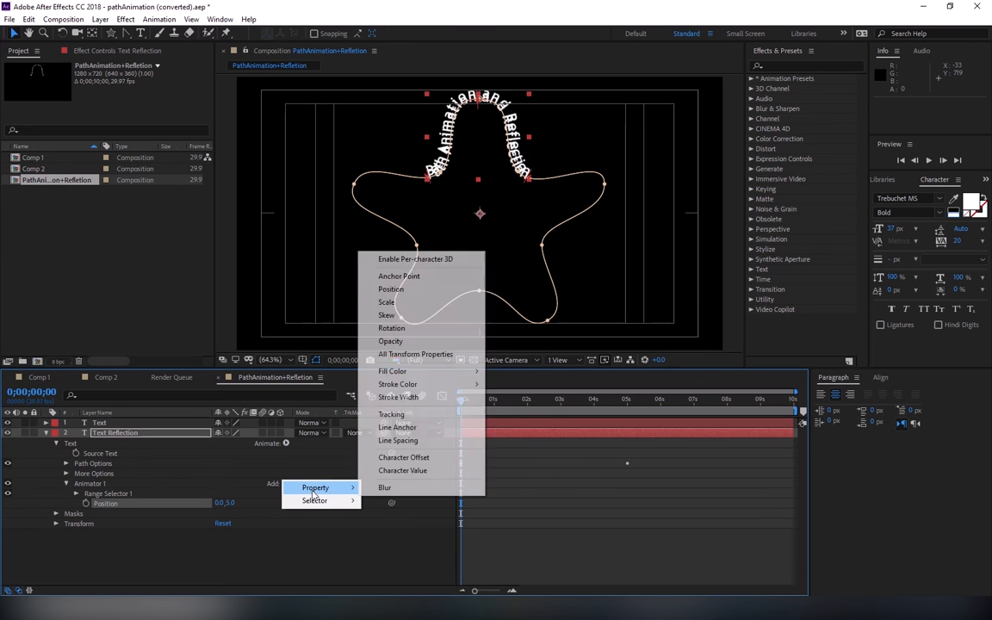
left_click(387, 302)
left_click(218, 513)
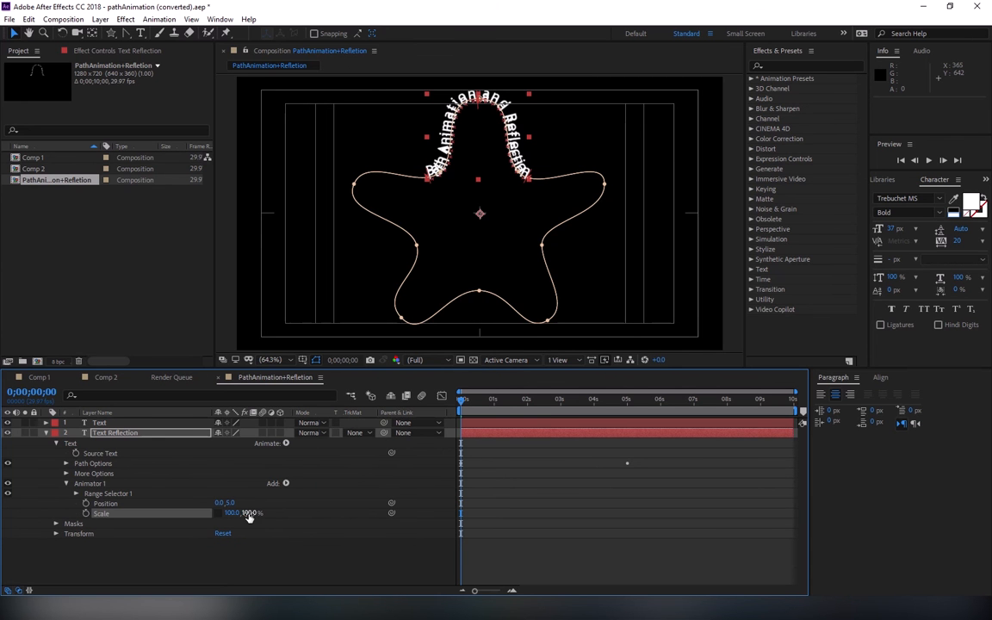
left_click(249, 513)
type("-100")
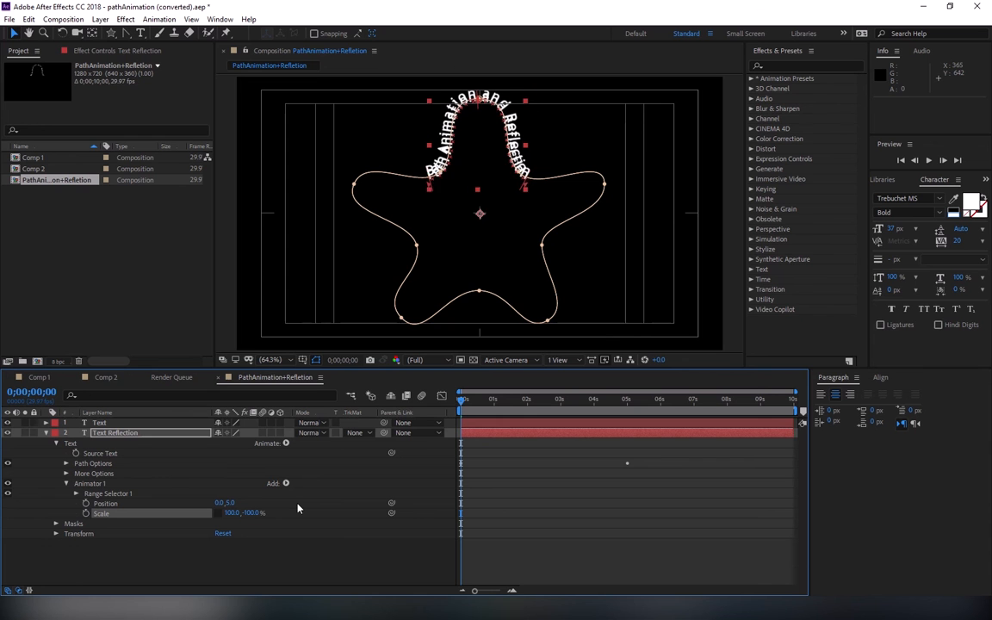
key("Return")
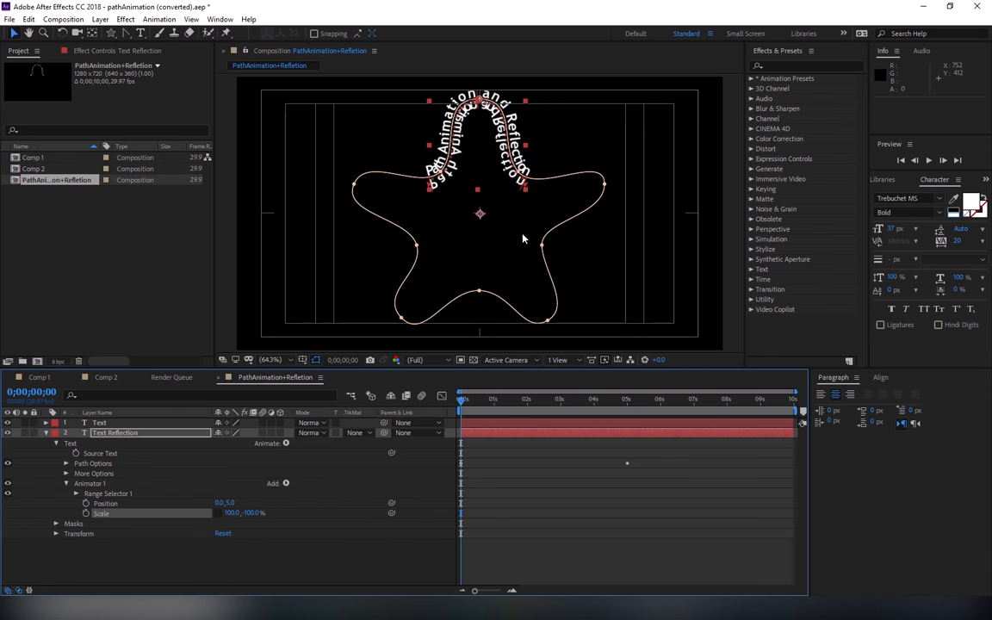
Step: Turn off the Title/Action Safe overlay, deselect the layers and scrub through the start of the animation
left_click(316, 360)
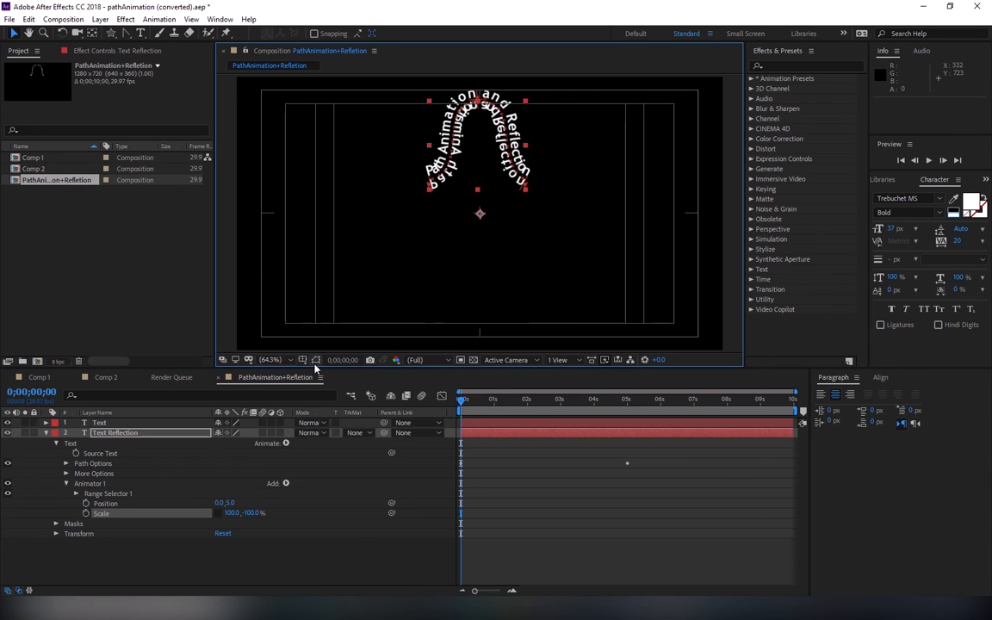
left_click(316, 366)
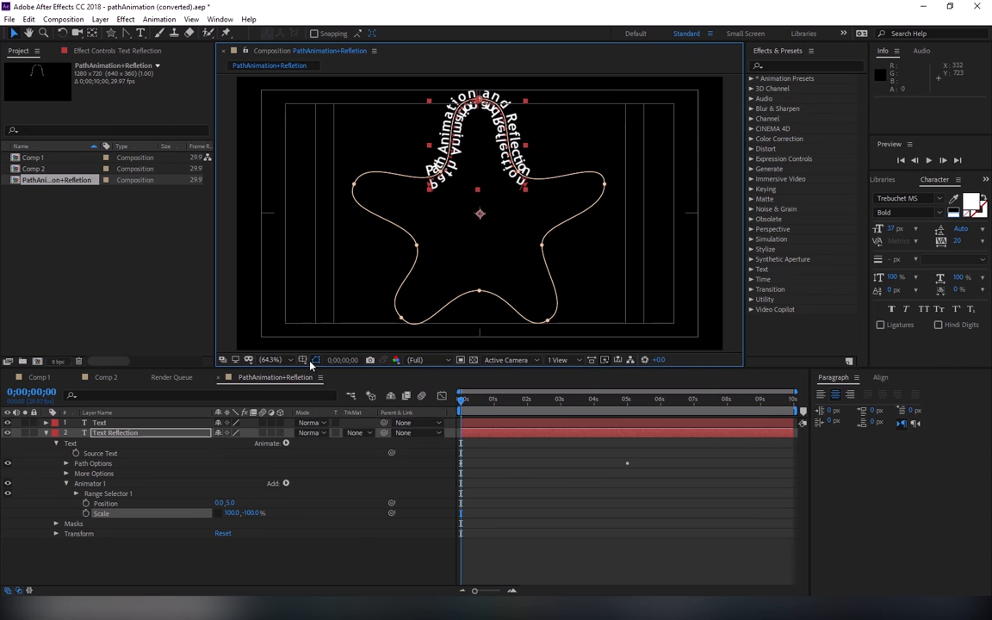
left_click(302, 360)
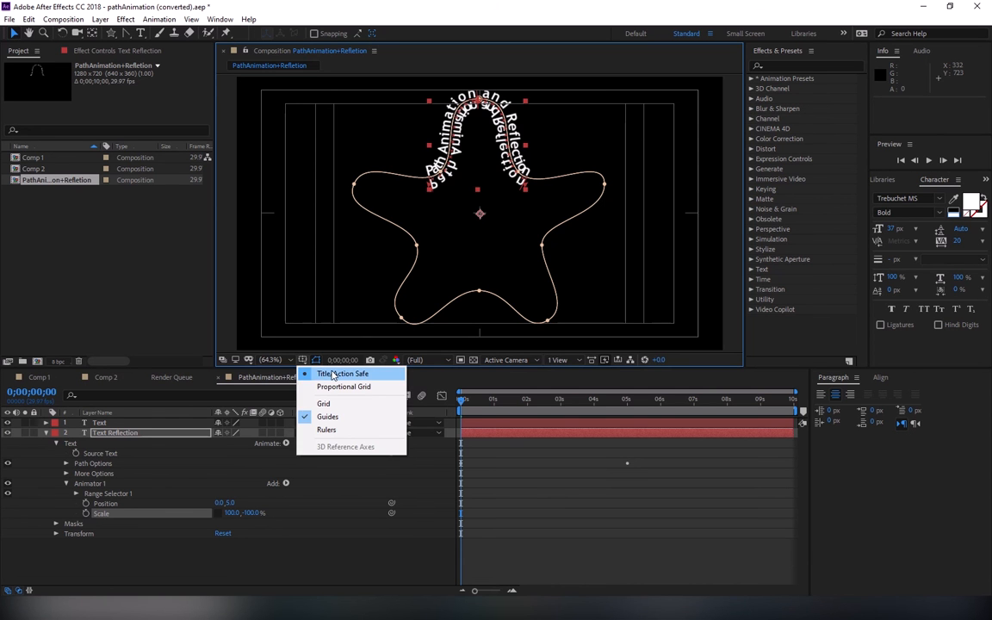
left_click(332, 374)
left_click(341, 561)
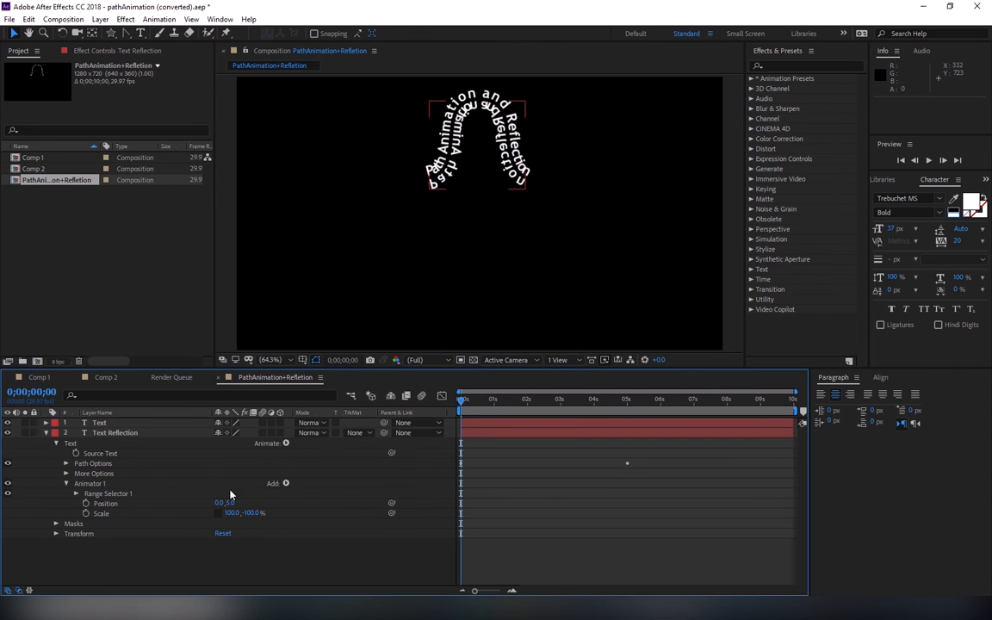
left_click_drag(466, 402, 429, 421)
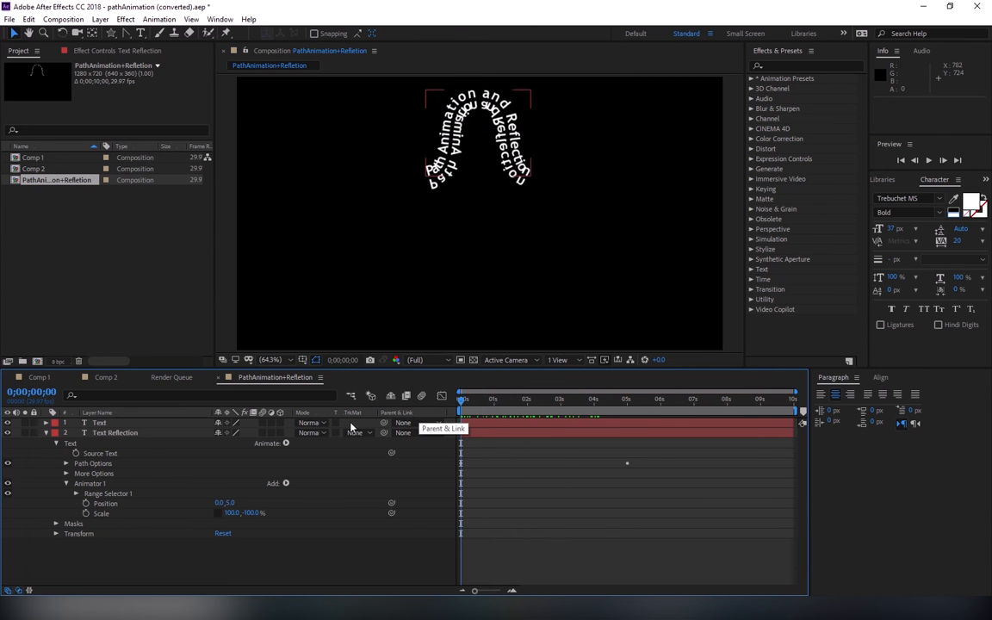
Step: Add Opacity and Blur properties to Text Reflection's Animator 1 and set Opacity to 70%
left_click(286, 483)
mouse_move(290, 489)
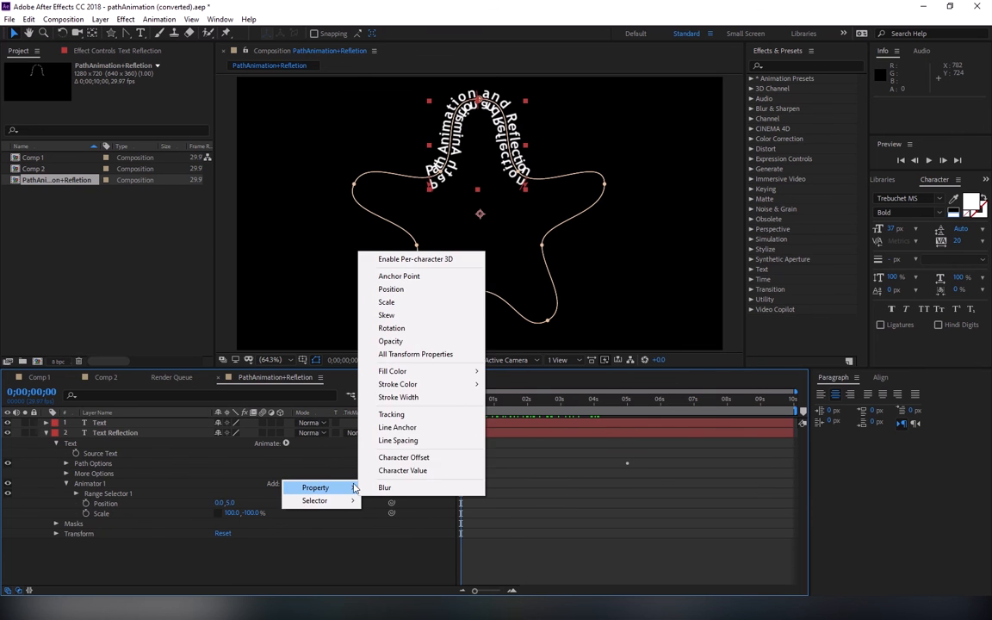
left_click(390, 341)
left_click(286, 485)
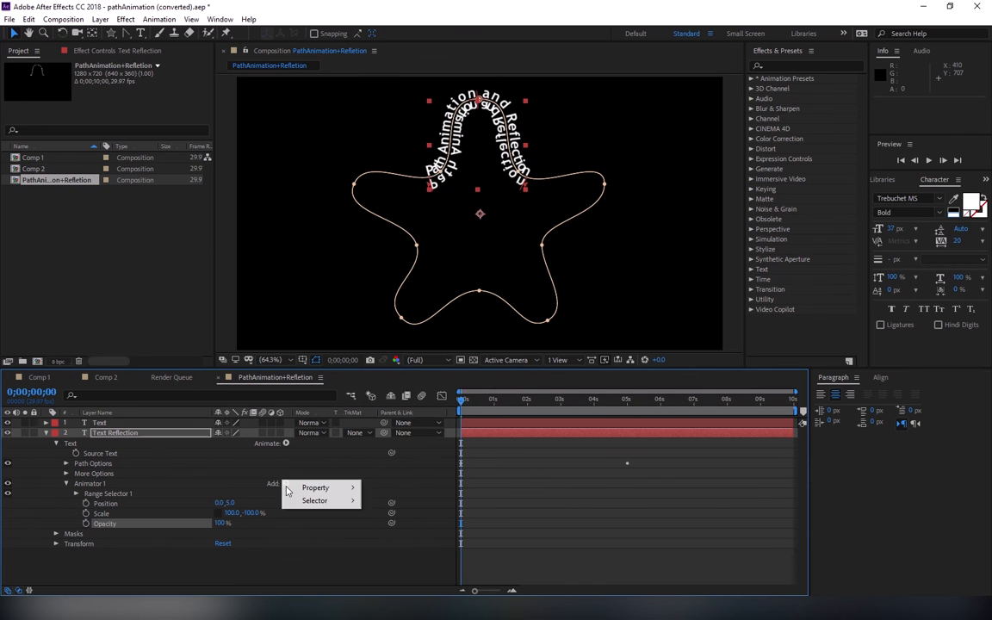
mouse_move(340, 488)
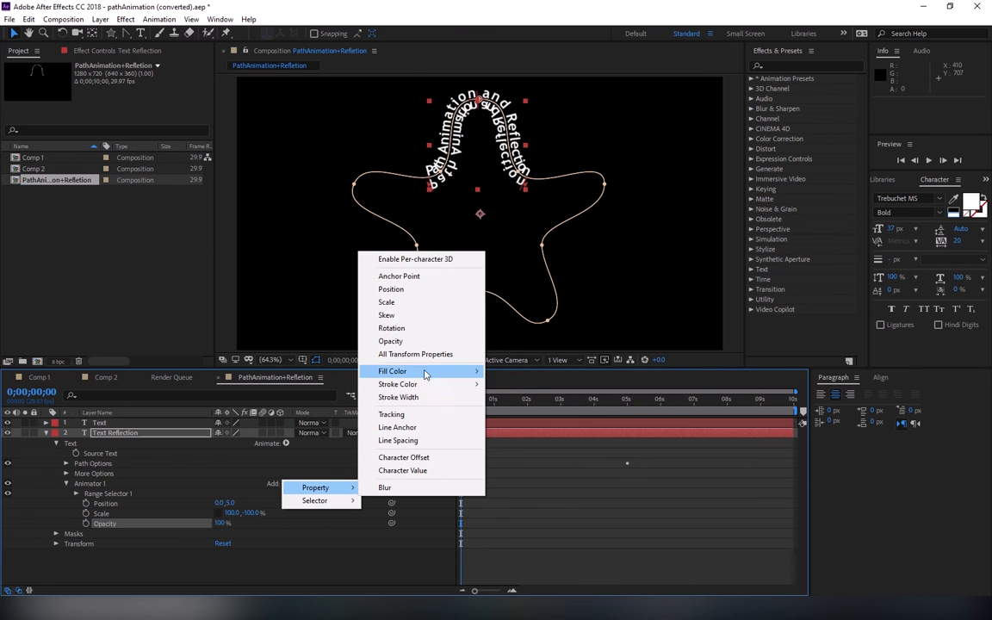
left_click(397, 488)
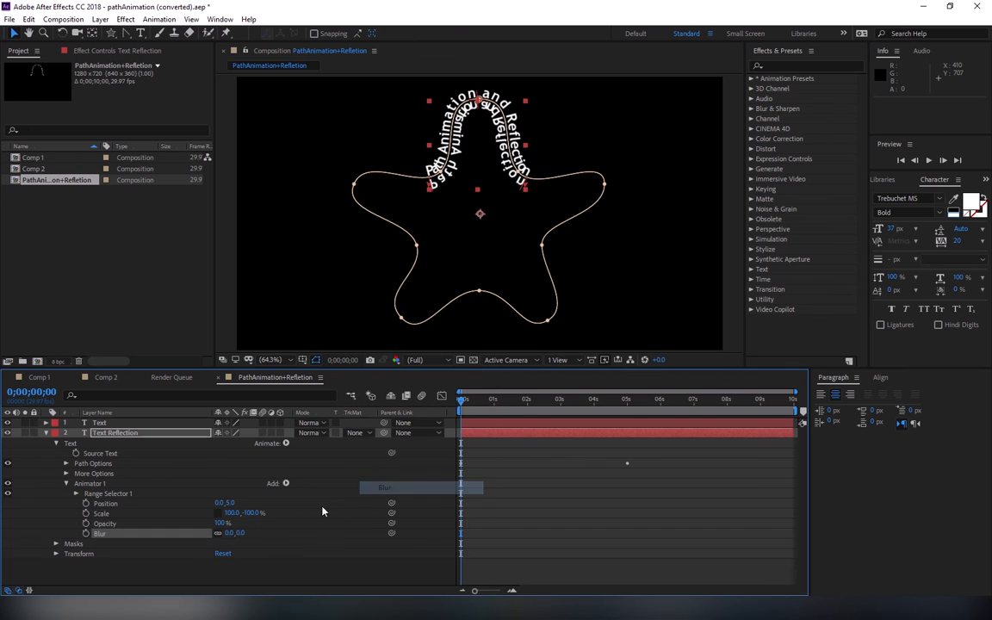
left_click(219, 523)
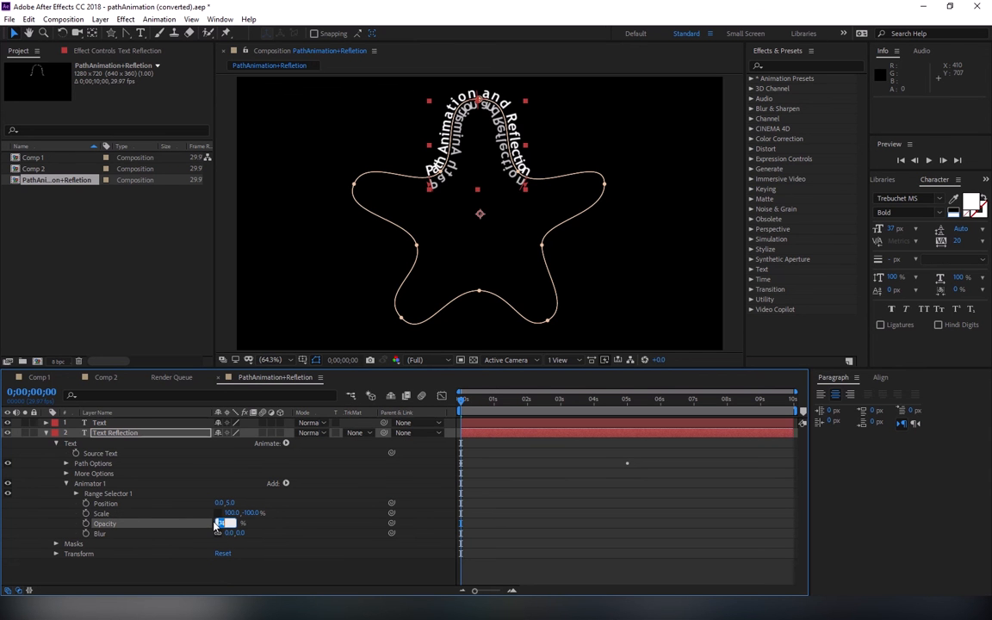
type("70")
Step: Set the Text Reflection layer's Animator 1 Blur to 3, 3 and deselect the layer
left_click_drag(227, 533, 230, 533)
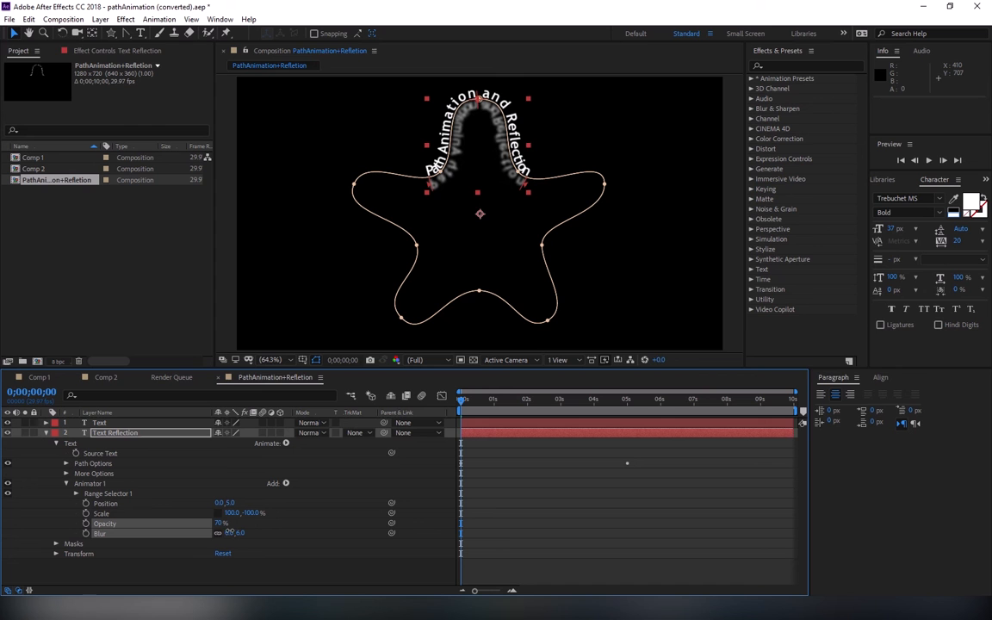
left_click_drag(230, 533, 226, 532)
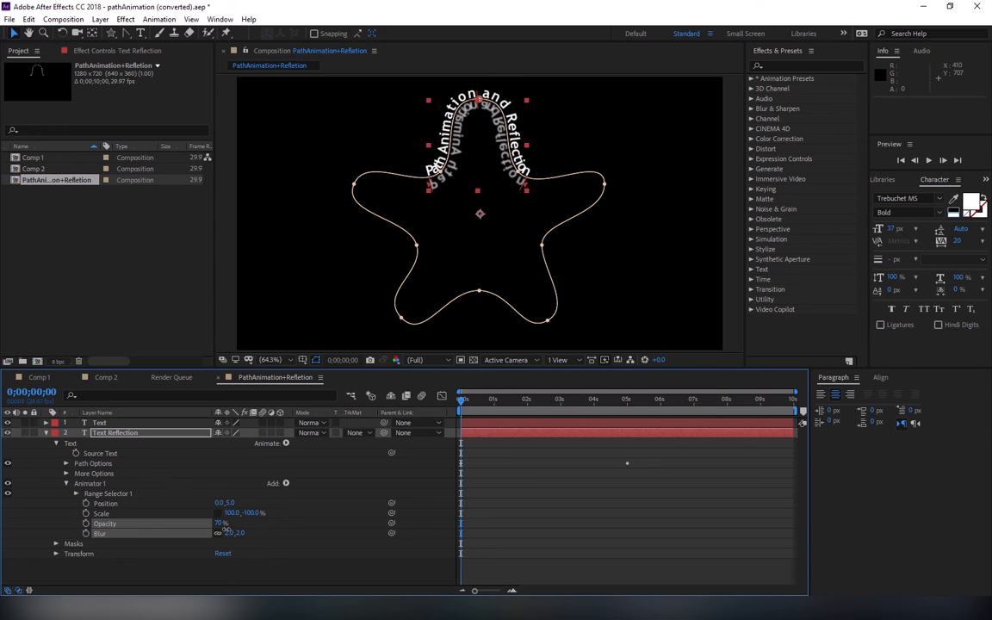
left_click(227, 532)
type("3")
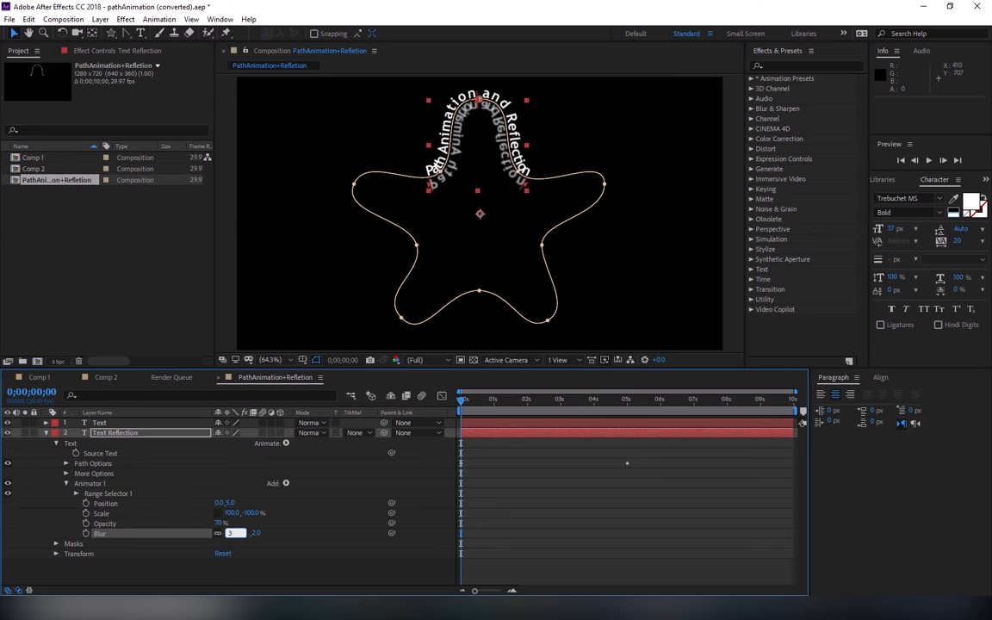
key("Return")
left_click(629, 344)
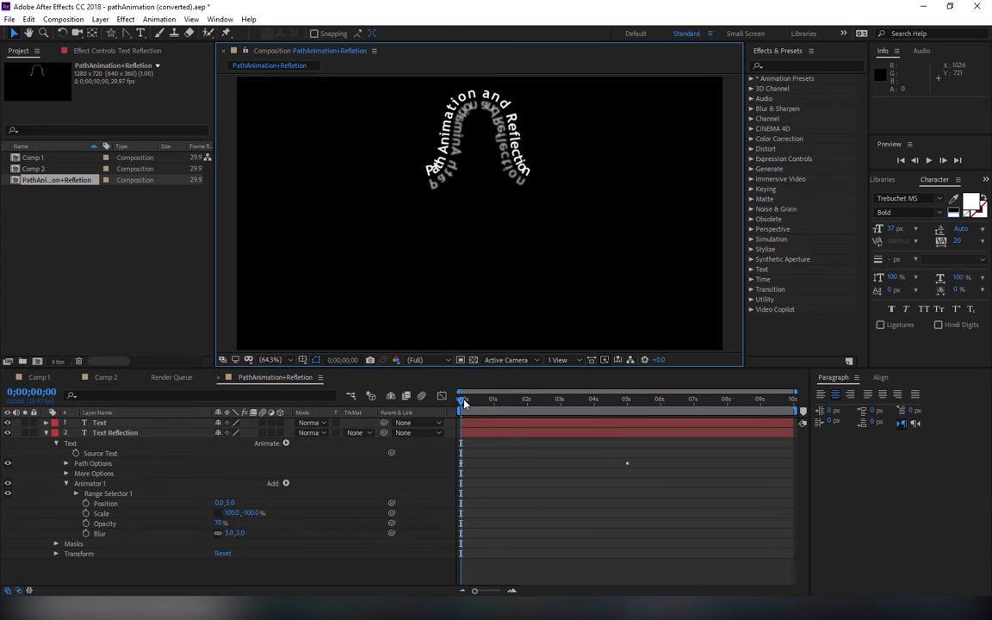
Step: Play back the path animation with its reflection, stop it and return to 0;00;00;00
key("space")
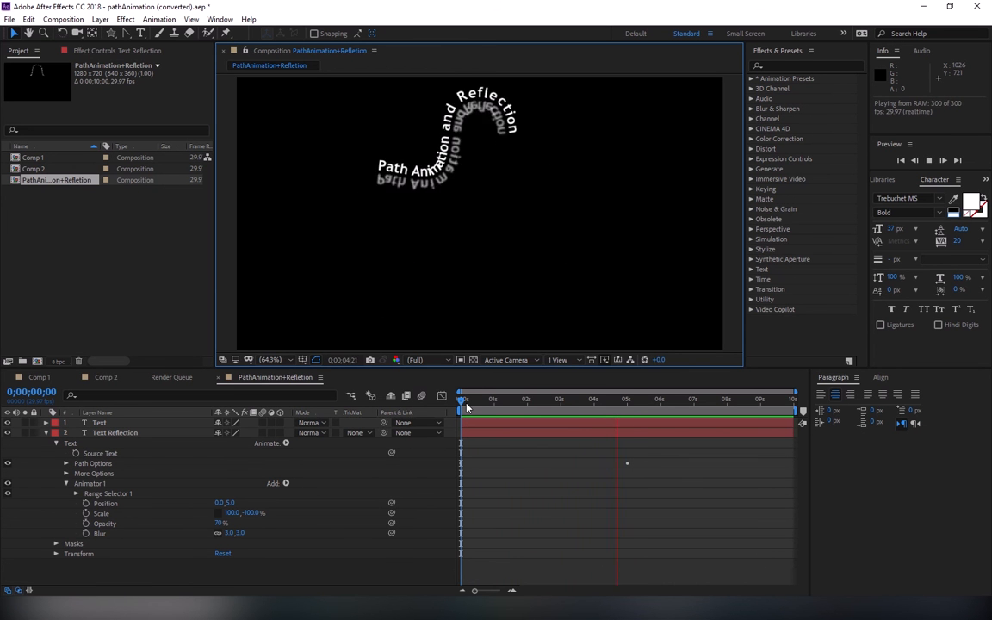
key("space")
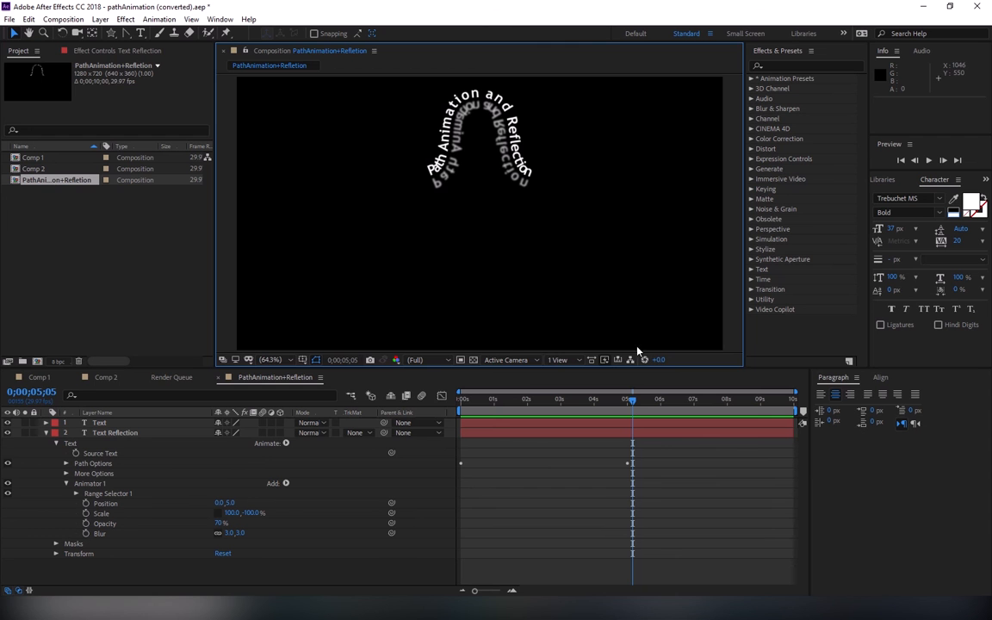
left_click_drag(632, 401, 444, 405)
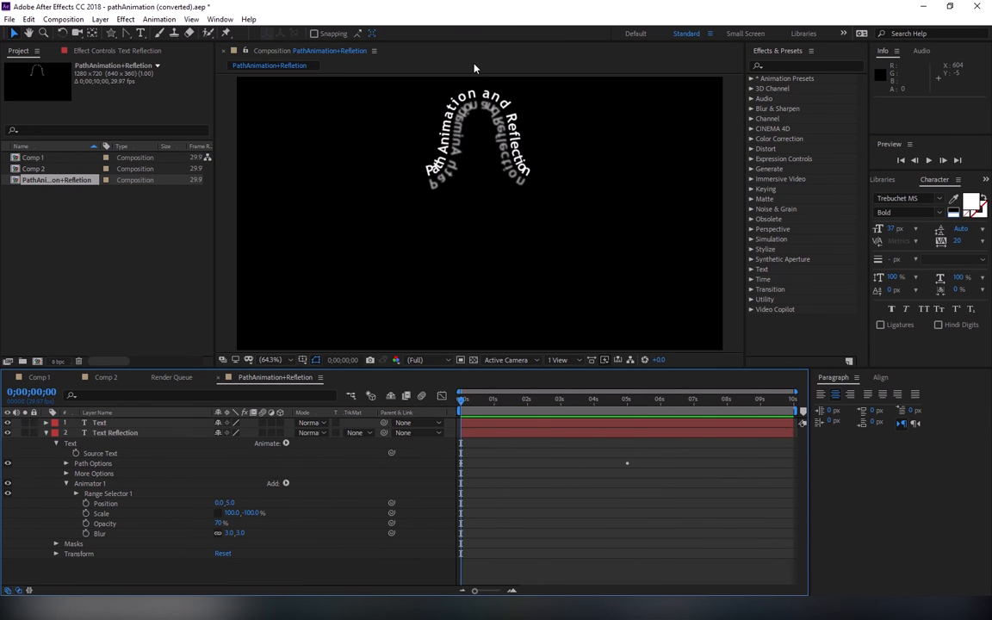